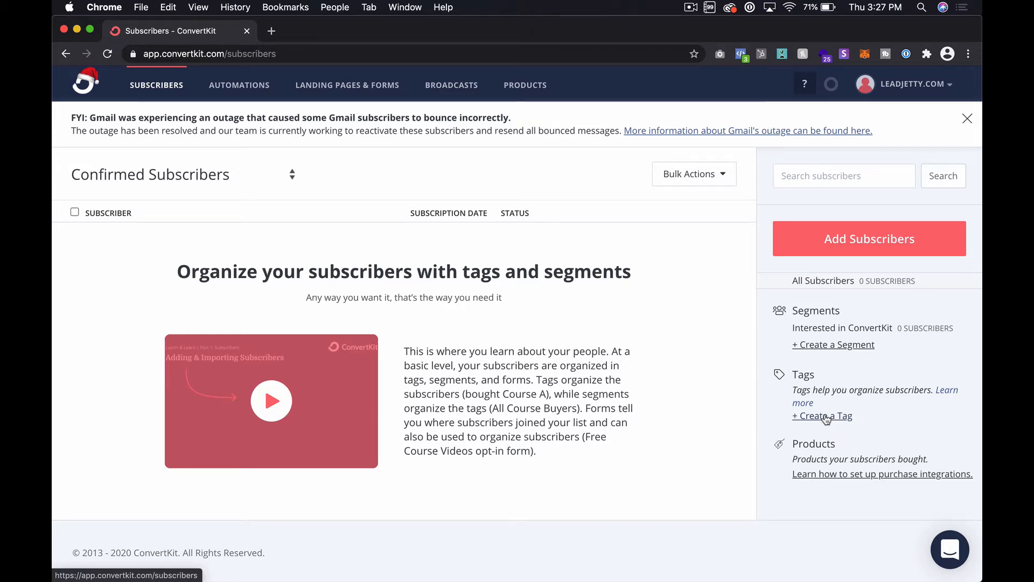
Create a subscriber tag named interest:convertkit
left_click(827, 418)
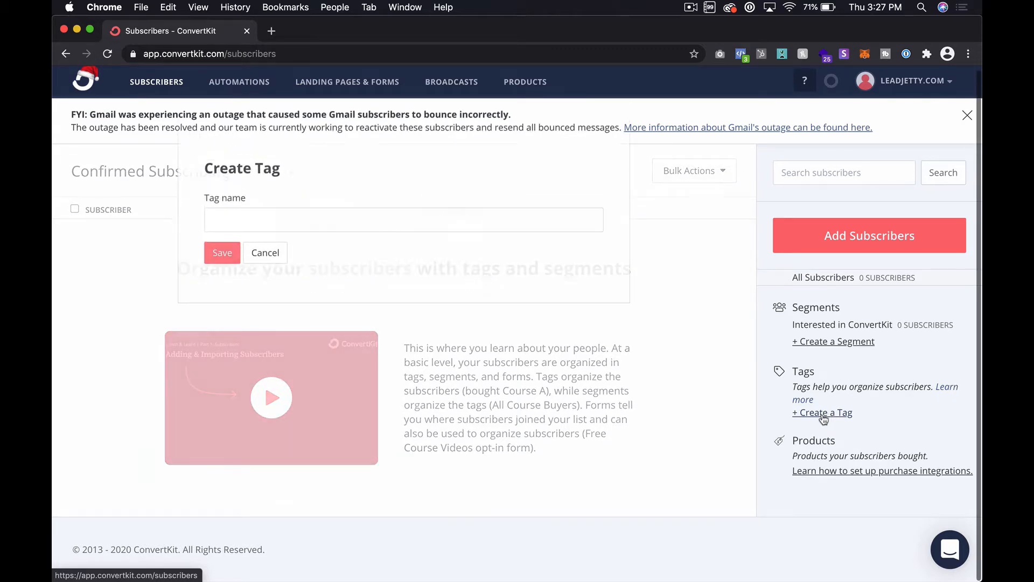
left_click(277, 229)
left_click(296, 207)
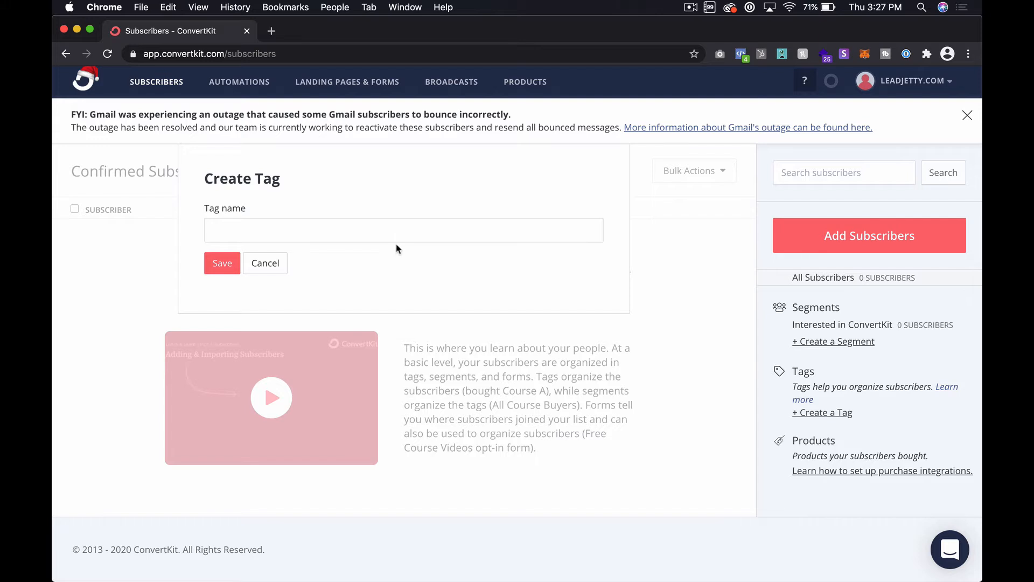
left_click(405, 230)
type("in")
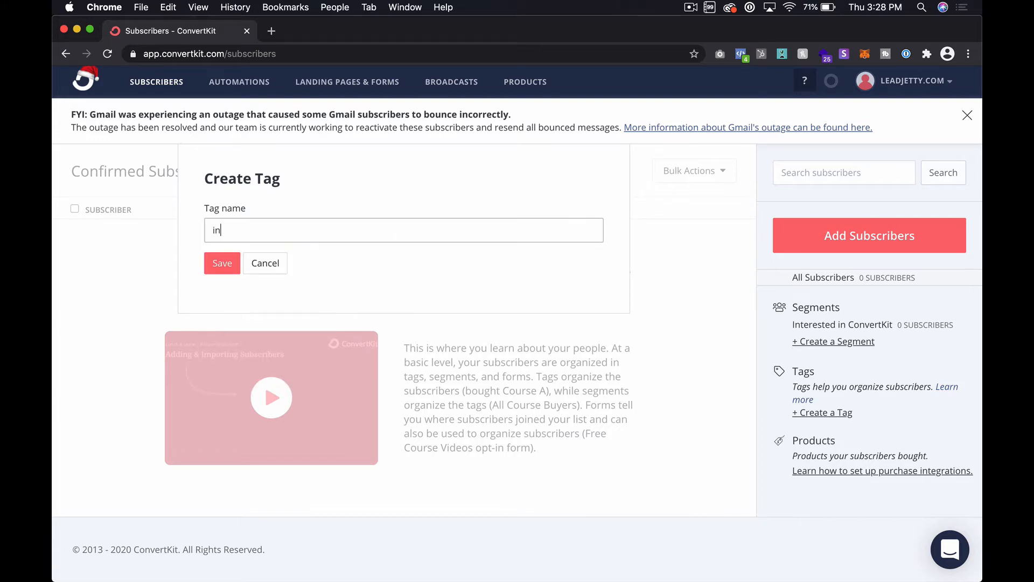
type("terest:convertkit")
left_click(233, 263)
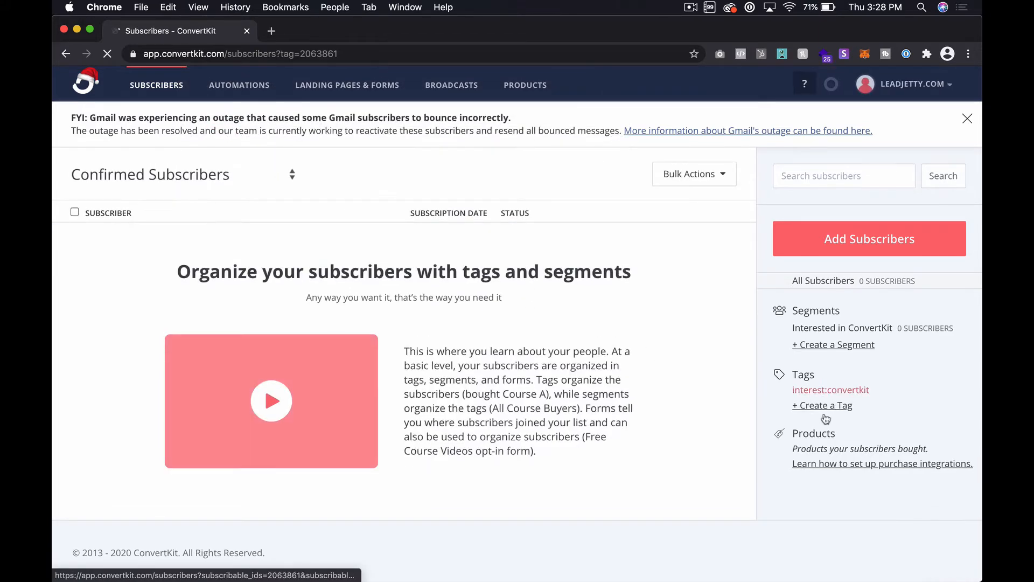
Create a second subscriber tag named interest:activecampaign
left_click(825, 405)
left_click(407, 229)
type("int")
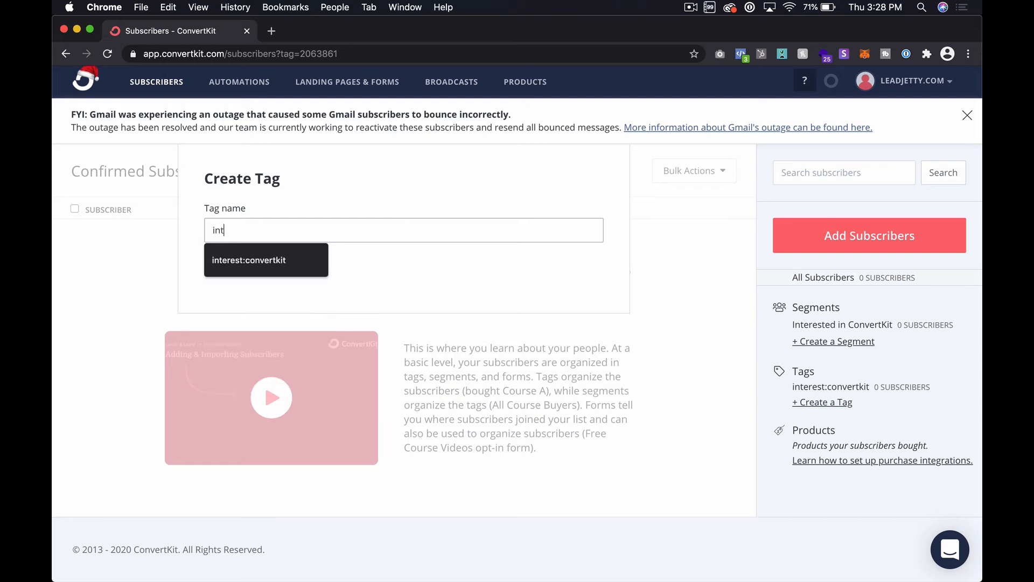
type("erest:ac")
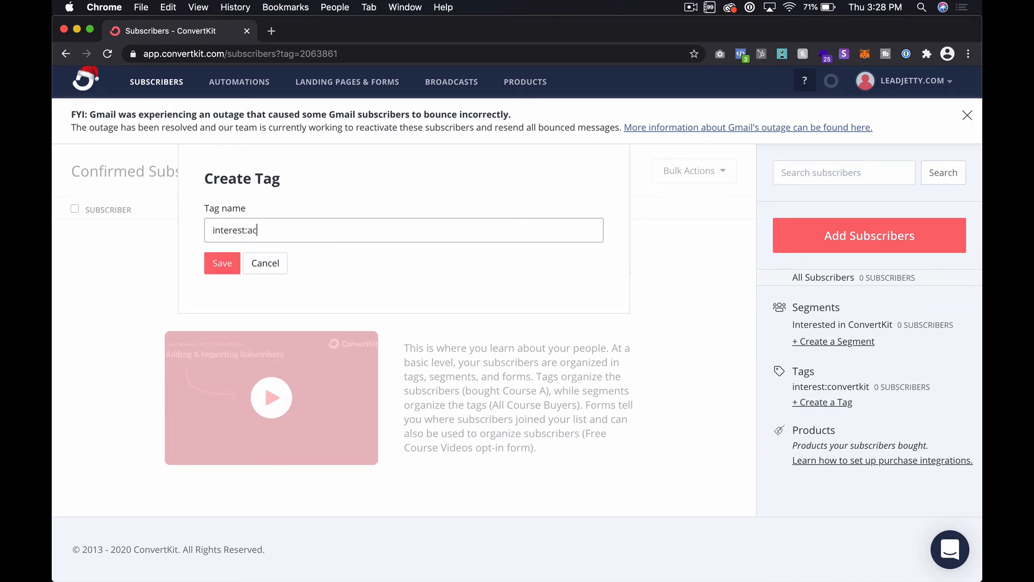
type("tivecampaign")
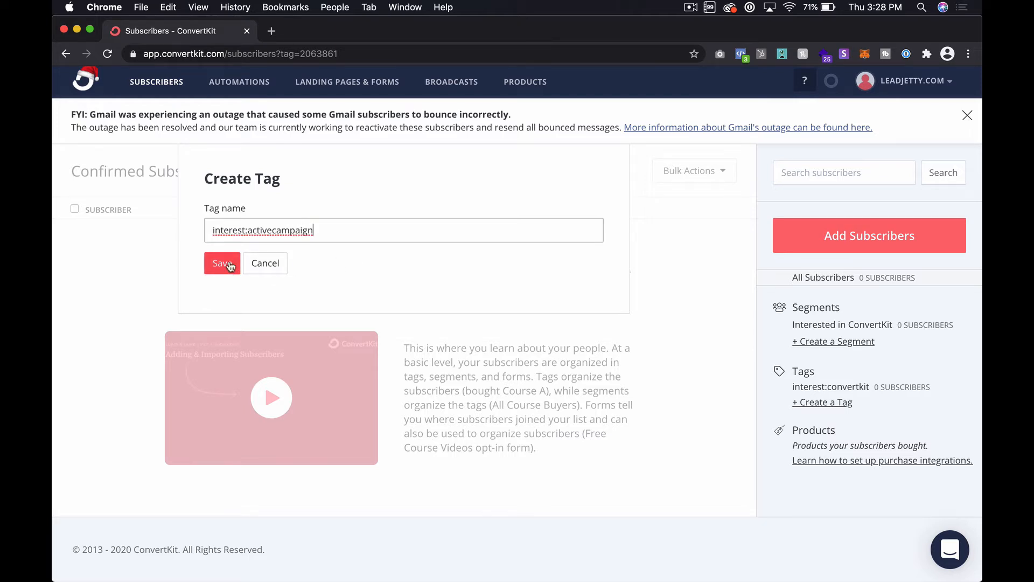
left_click(223, 262)
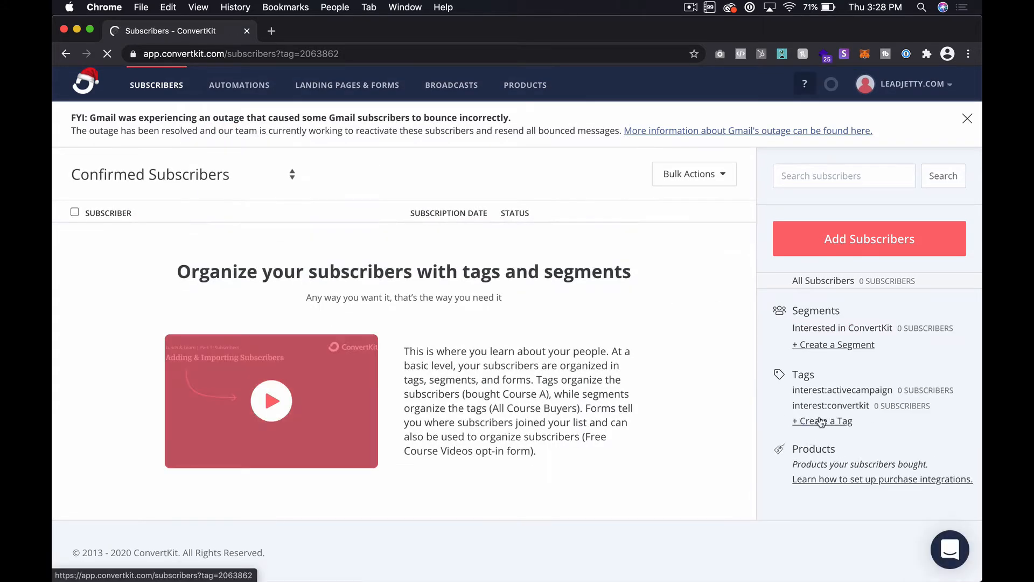
Create a third interest tag named interest:hubspot
left_click(820, 423)
left_click(335, 226)
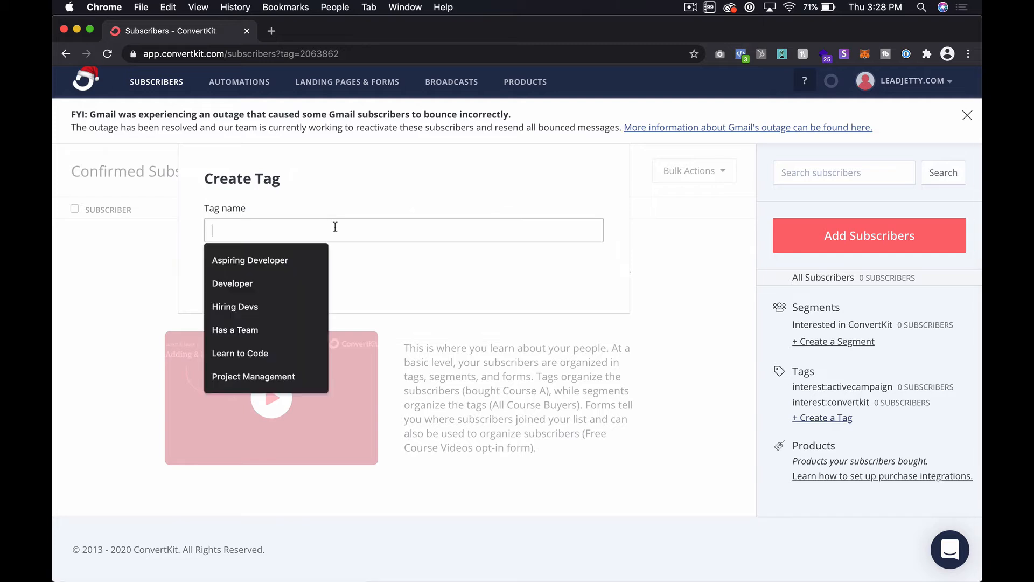
type("interest")
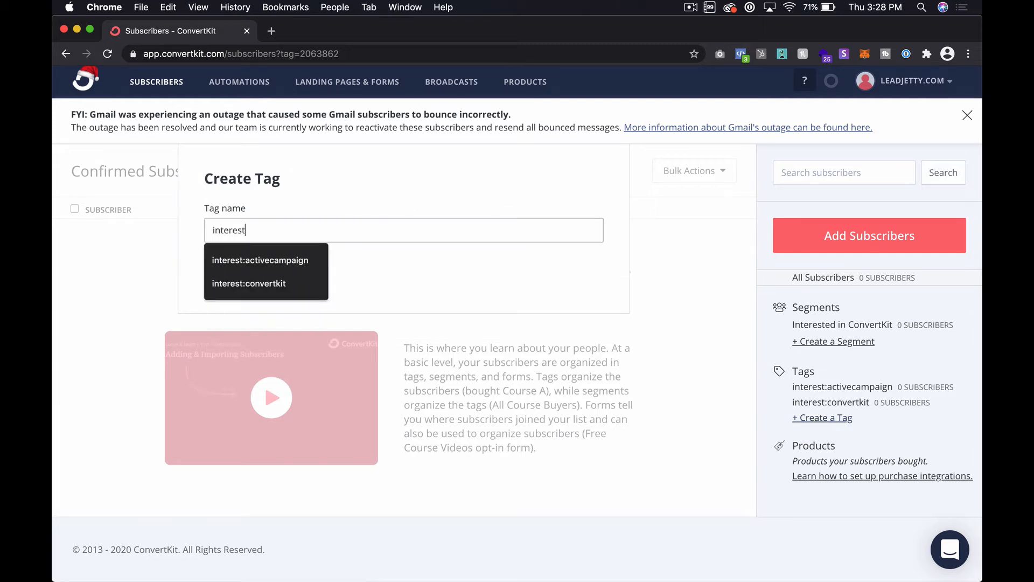
type(":hubspot")
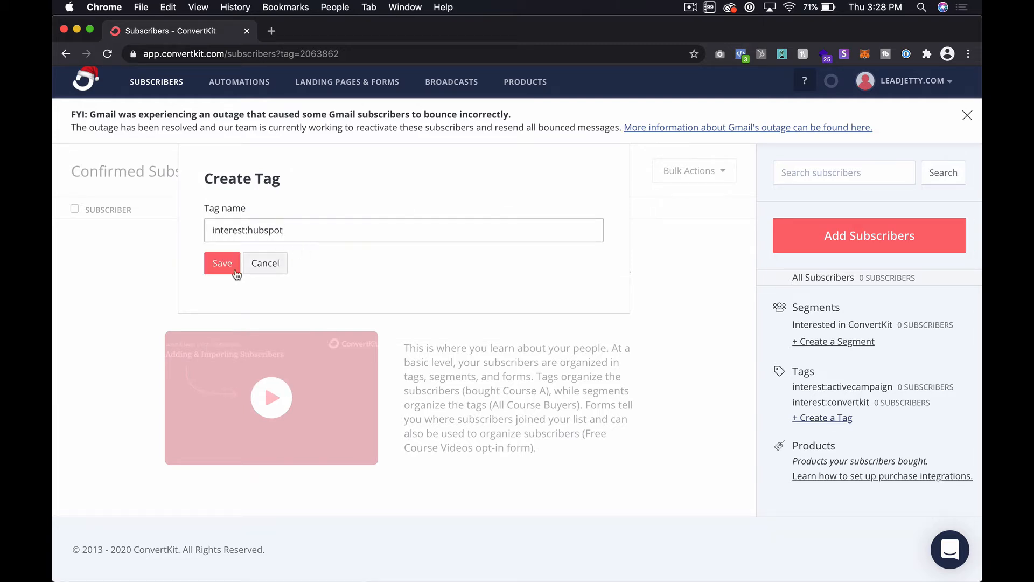
left_click(230, 273)
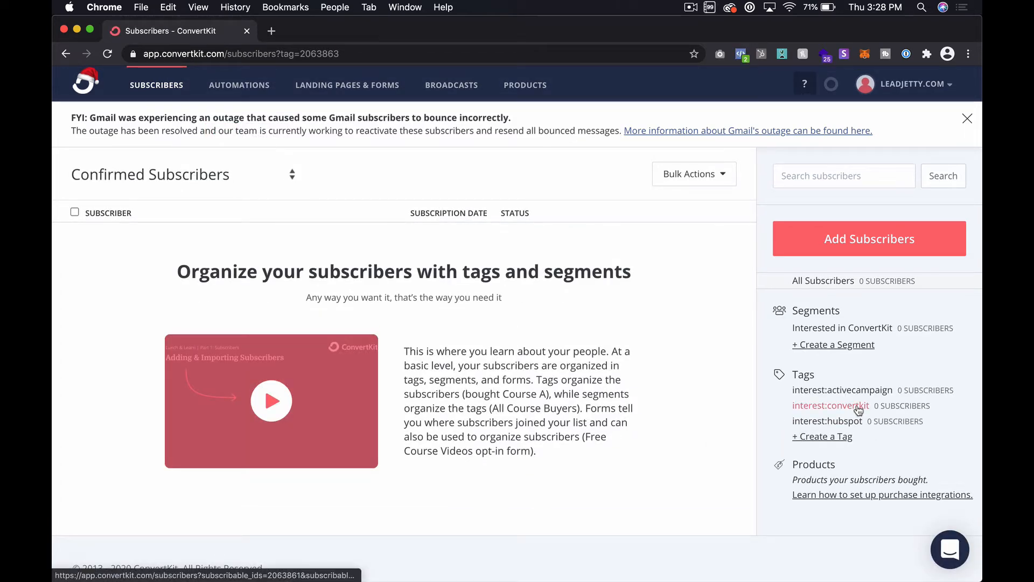
Create an audience size tag named audience:size:5k
left_click(835, 439)
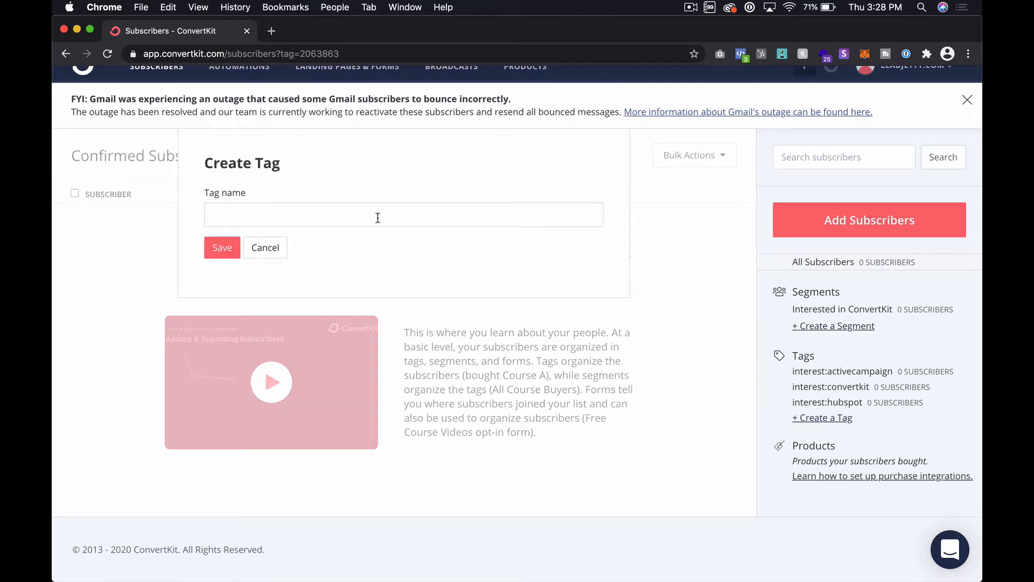
left_click(378, 218)
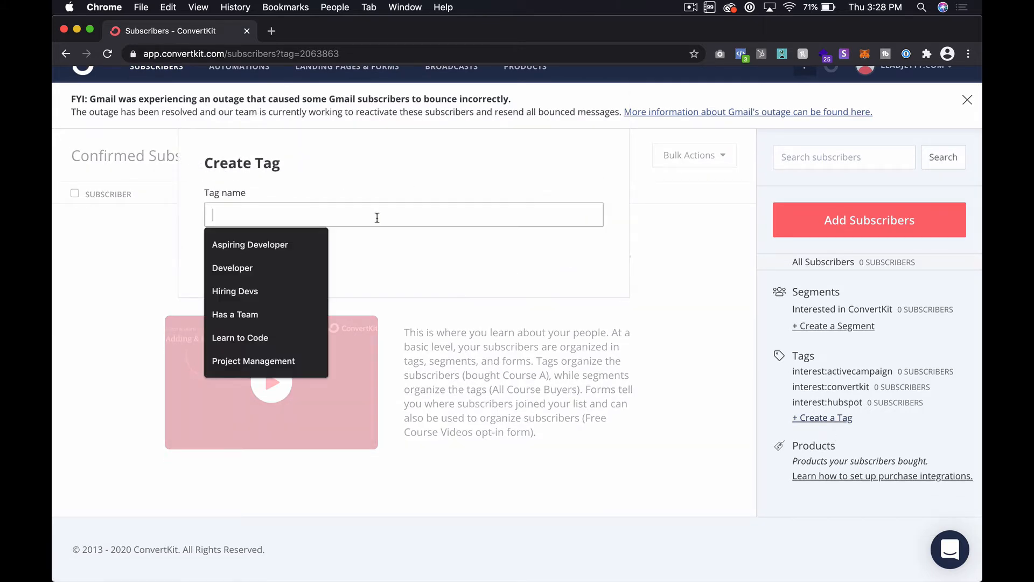
type("interest")
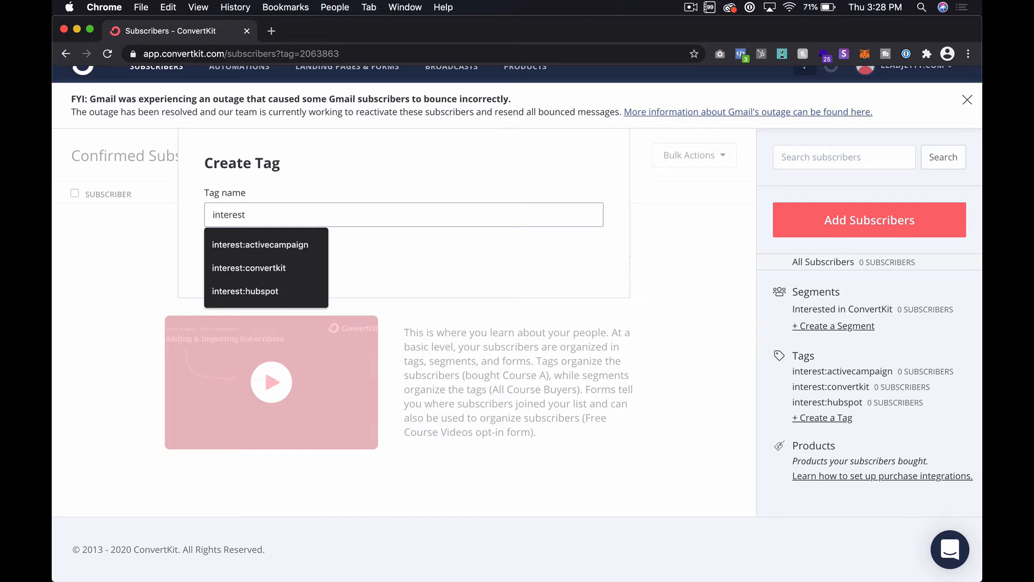
key("alt+BackSpace")
type("auid")
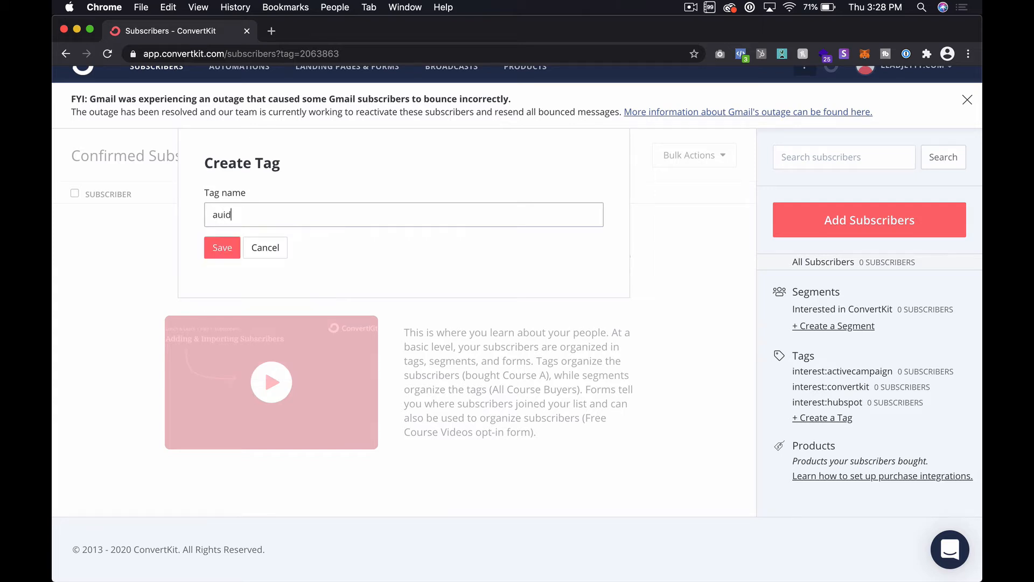
key("BackSpace")
key("BackSpace")
type("dience")
type(":de")
key("BackSpace")
key("BackSpace")
key("BackSpace")
type(":size")
key("Left")
key("Left")
key("Left")
key("Left")
key("Left")
key("alt+shift+Left")
key("Right")
key("Right")
key("Right")
key("Right")
key("Right")
key("Right")
type(":5k")
key("BackSpace")
key("BackSpace")
type("10k")
key("BackSpace")
key("BackSpace")
key("BackSpace")
type("5k")
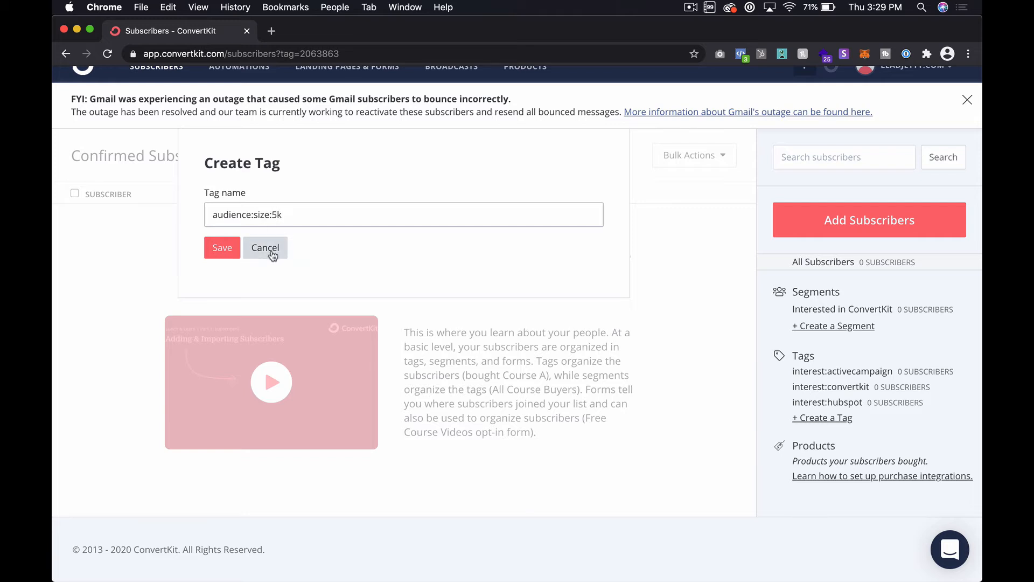
left_click(222, 247)
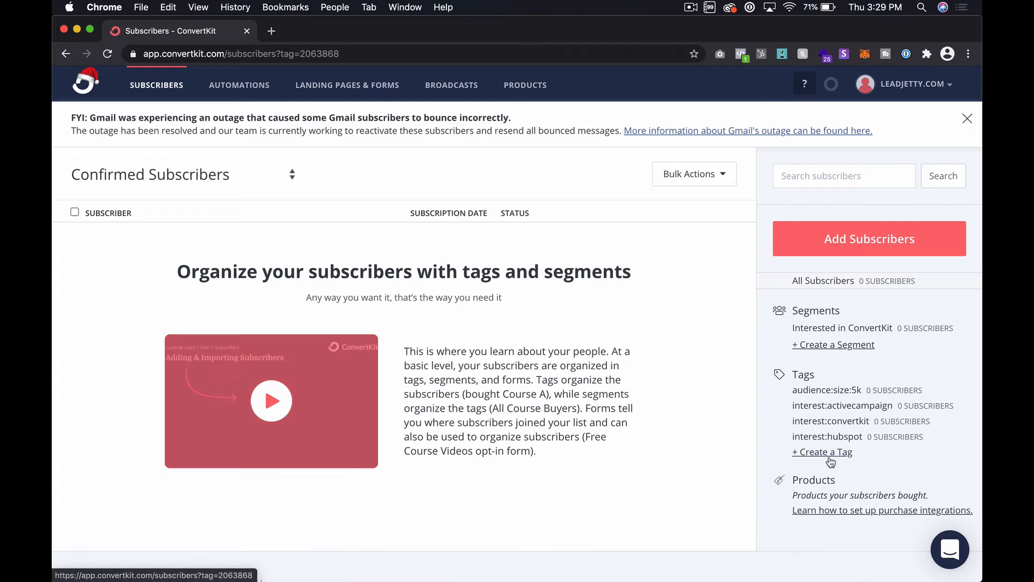
Open the form for creating another subscriber tag
left_click(830, 454)
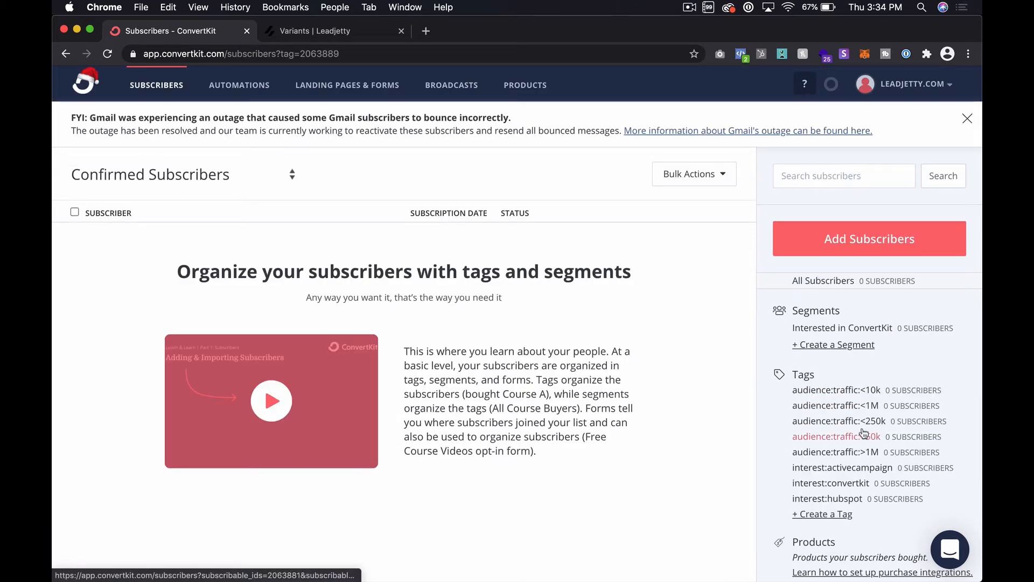
Close the Variants | Leadjetty browser tab, keeping the ConvertKit subscribers page open
scroll(863, 431, "down", 3)
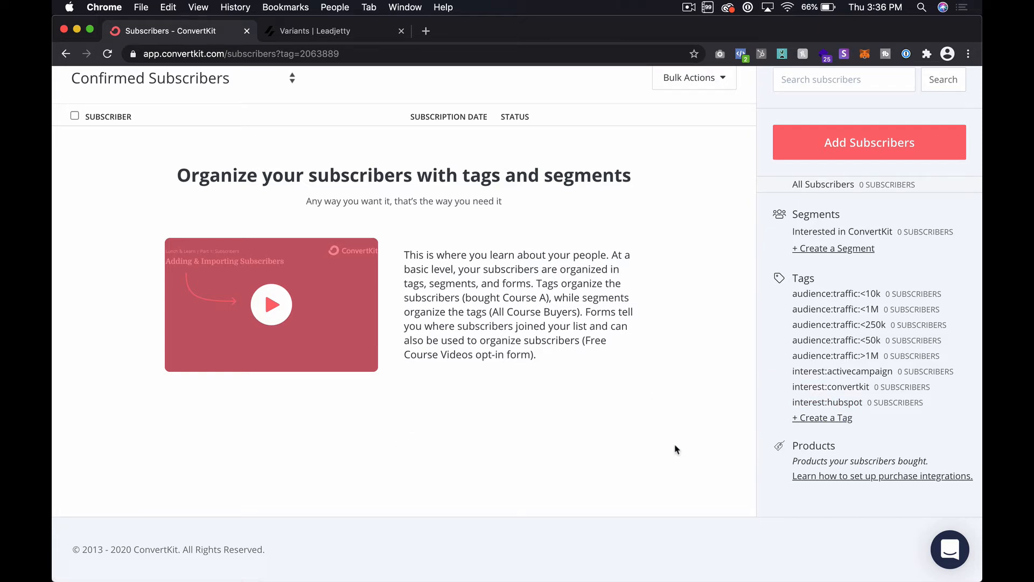
left_click(401, 31)
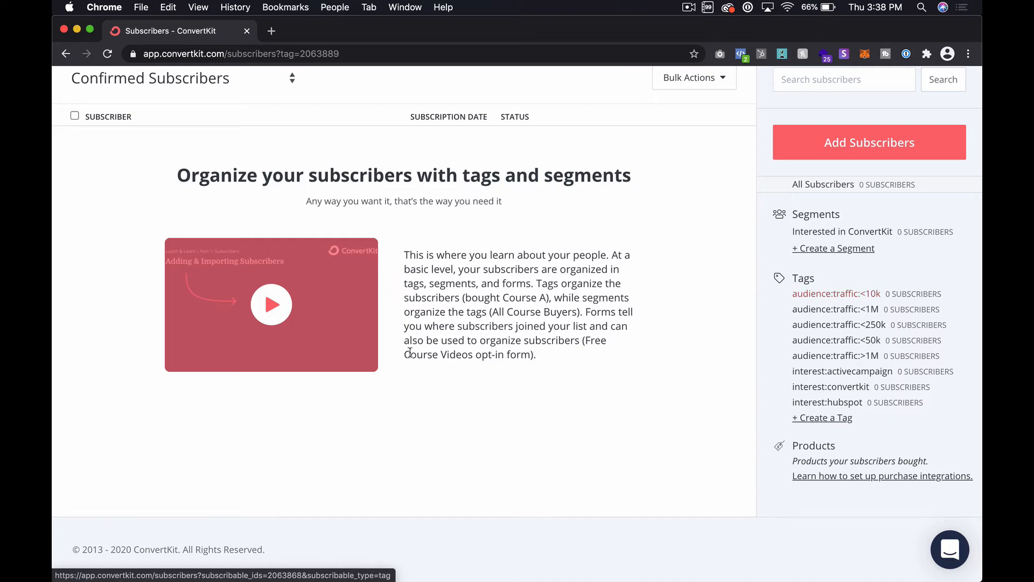
scroll(285, 124, "up", 3)
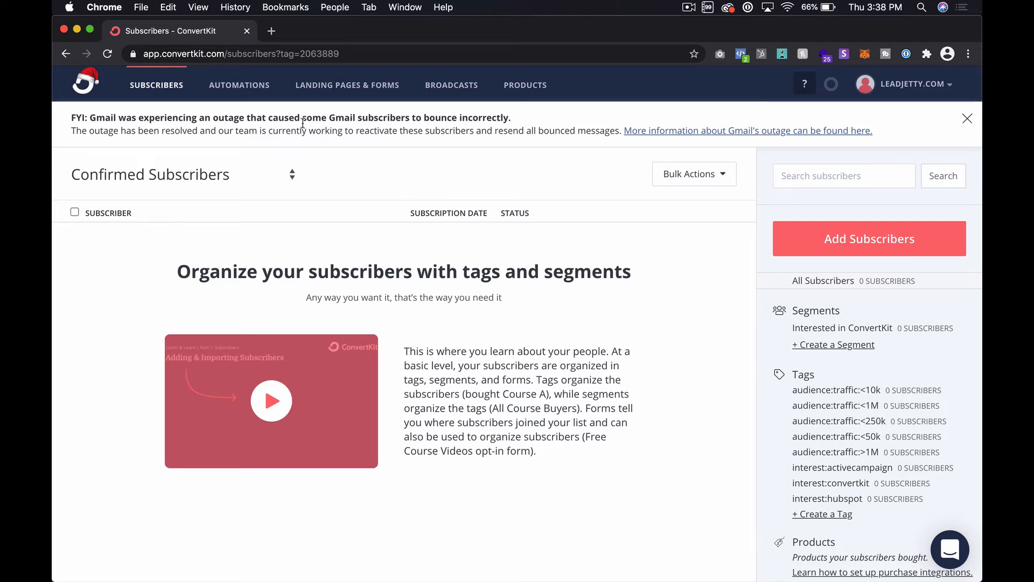
Create a new visual automation and dismiss the hint about turning it on
left_click(254, 94)
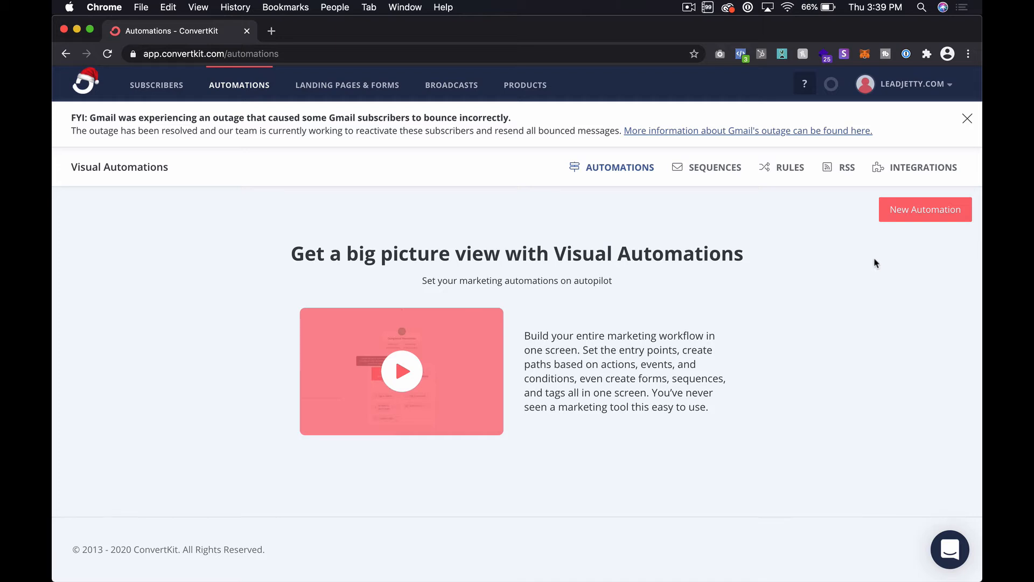
left_click(951, 218)
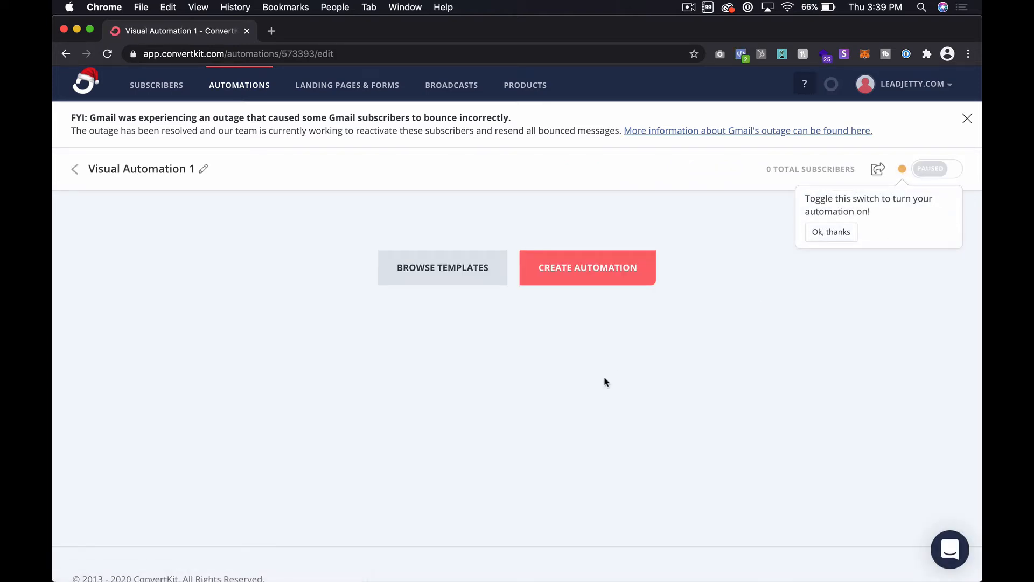
left_click(833, 231)
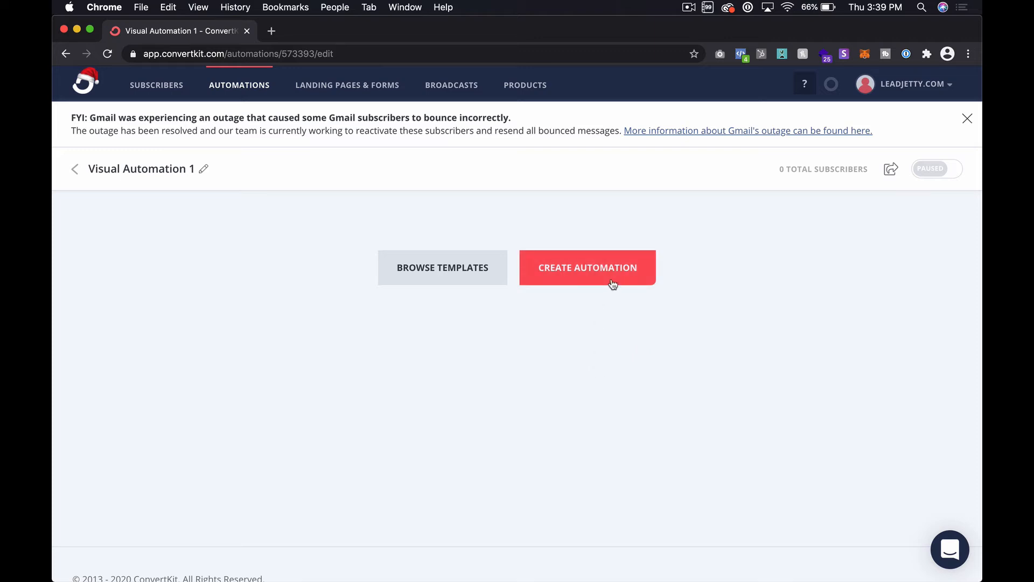
Build the automation from scratch with an entry event for subscribers who join the interest:converkit form
left_click(594, 270)
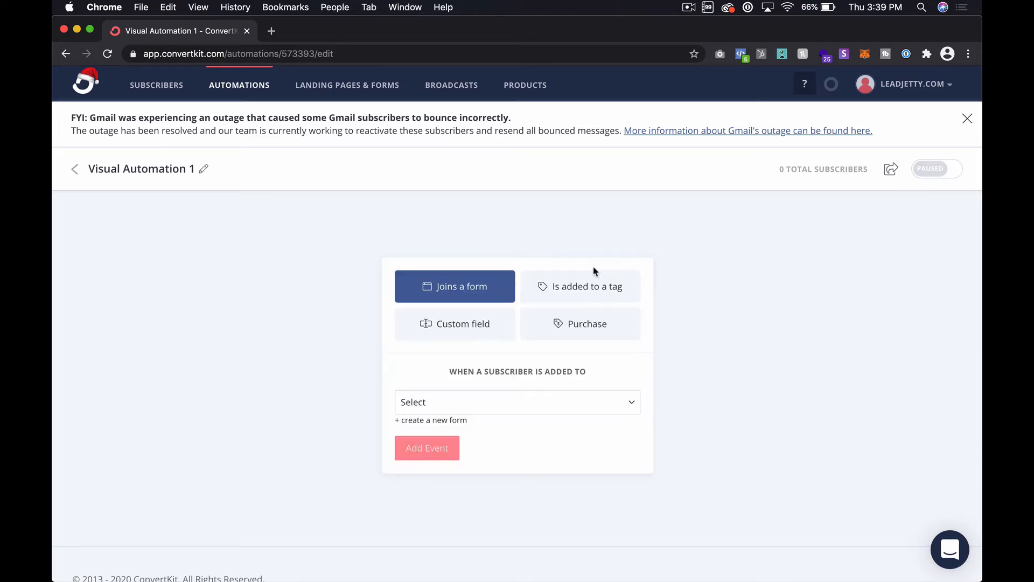
left_click(324, 311)
left_click(533, 276)
left_click(546, 405)
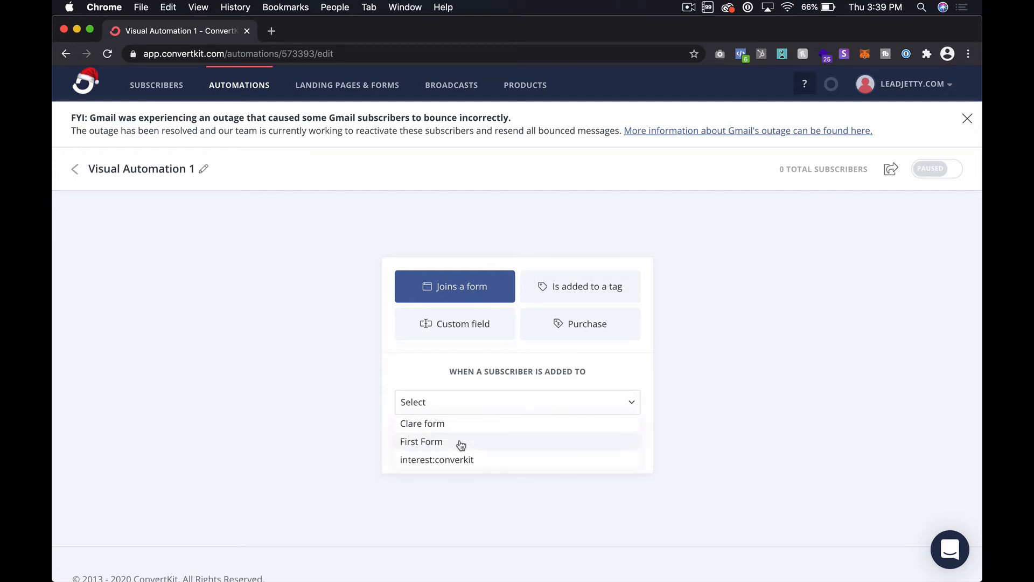
left_click(467, 461)
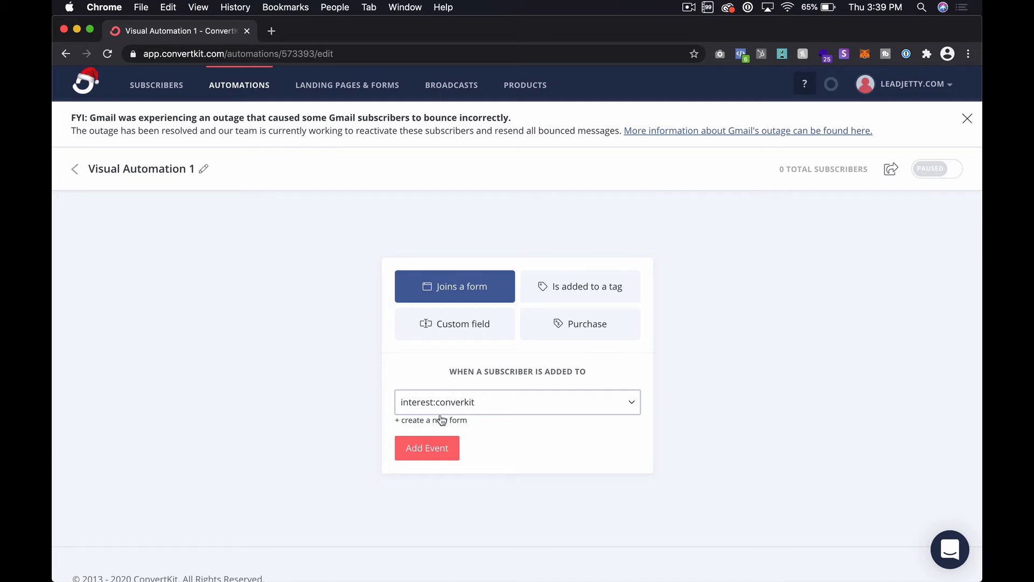
left_click(441, 455)
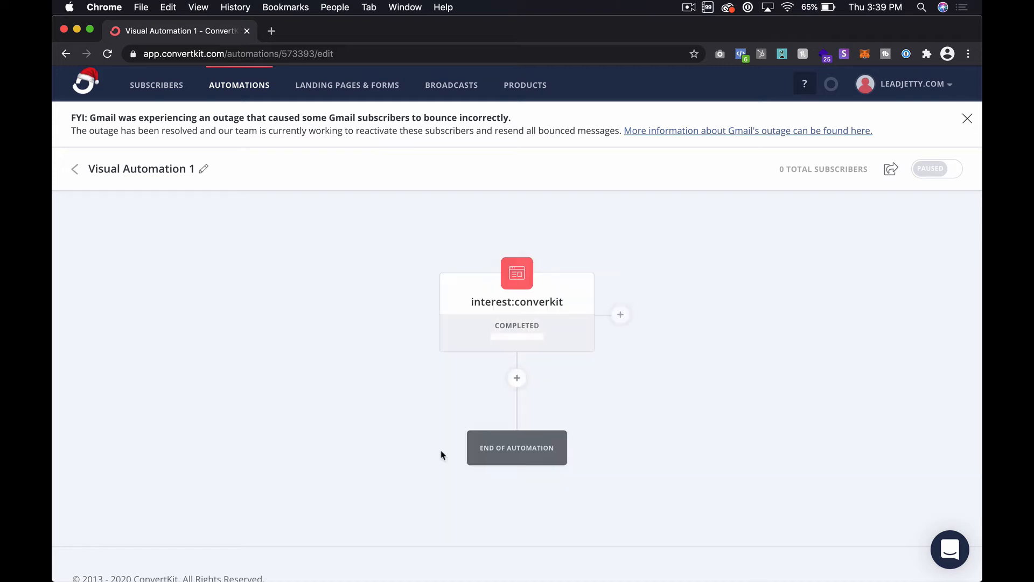
Add an action below the form event that adds the subscriber to the interest:convertkit tag
left_click(518, 379)
scroll(518, 379, "down", 2)
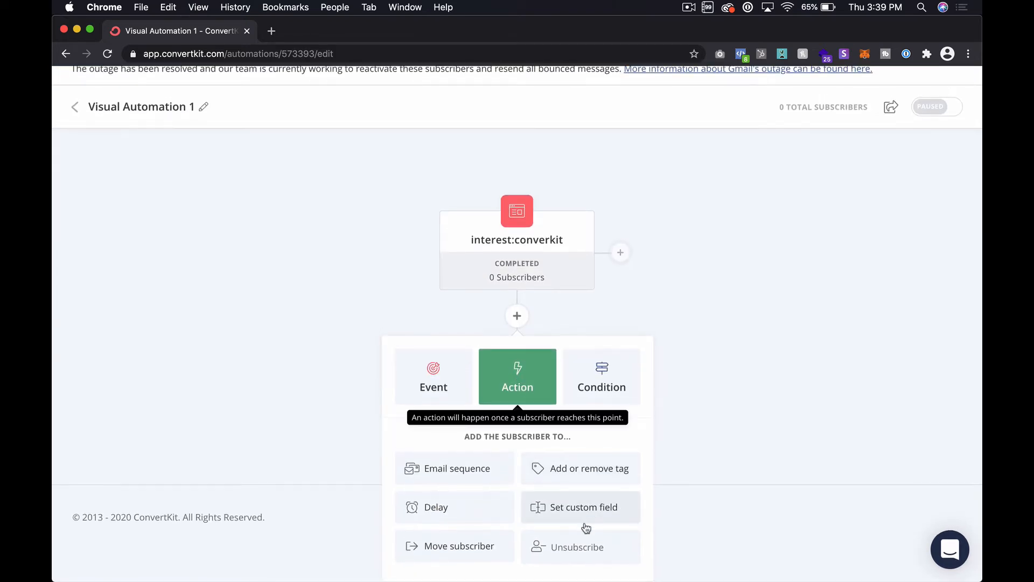
left_click(587, 473)
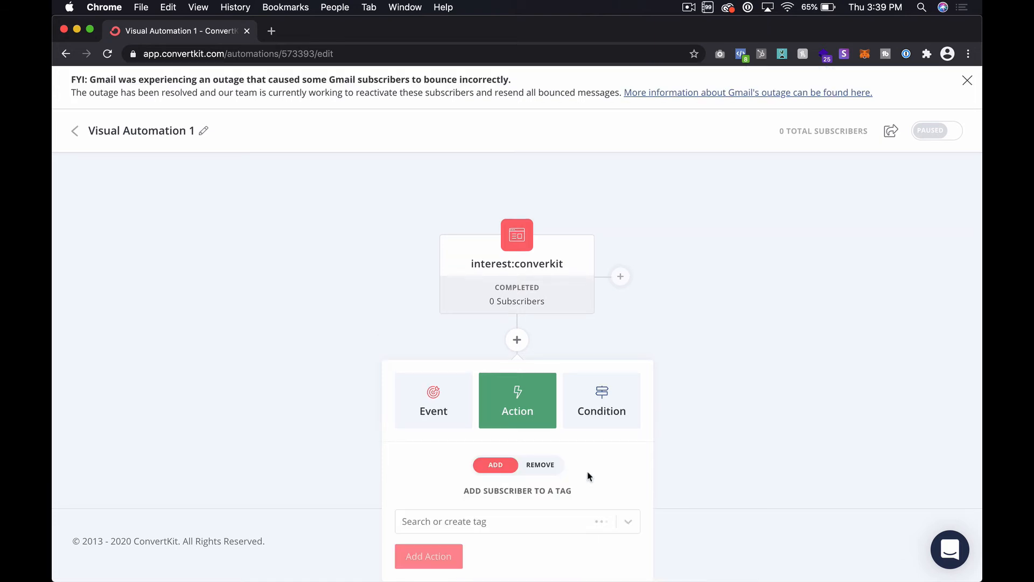
left_click(623, 520)
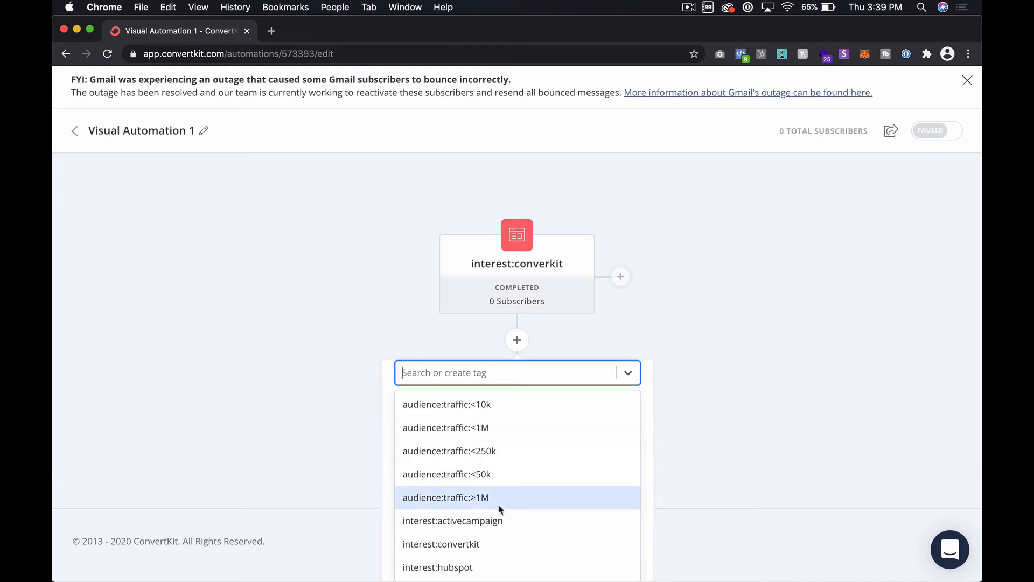
left_click(430, 544)
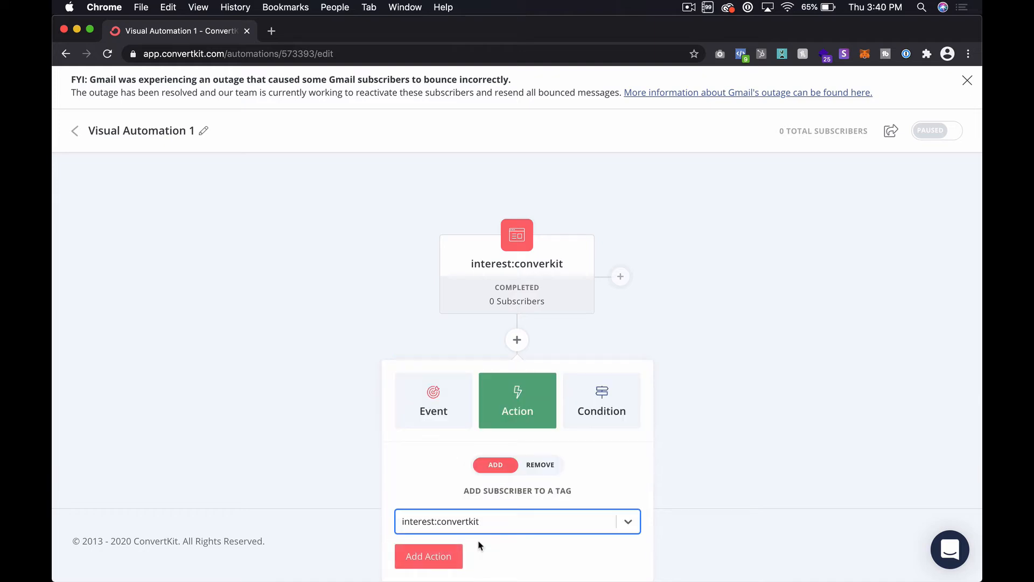
left_click(425, 560)
scroll(359, 410, "down", 3)
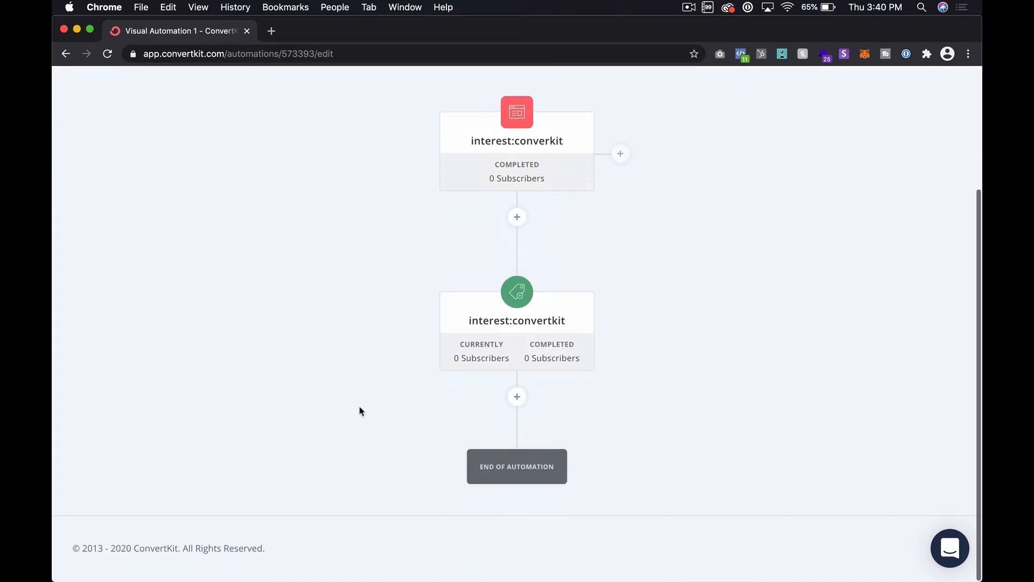
scroll(361, 411, "up", 3)
scroll(361, 411, "down", 2)
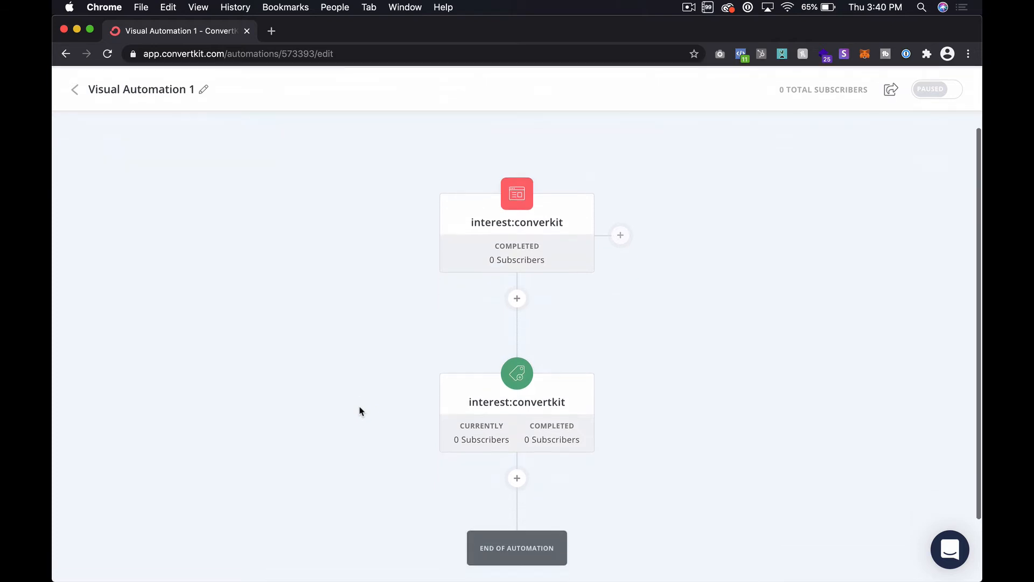
scroll(351, 255, "down", 2)
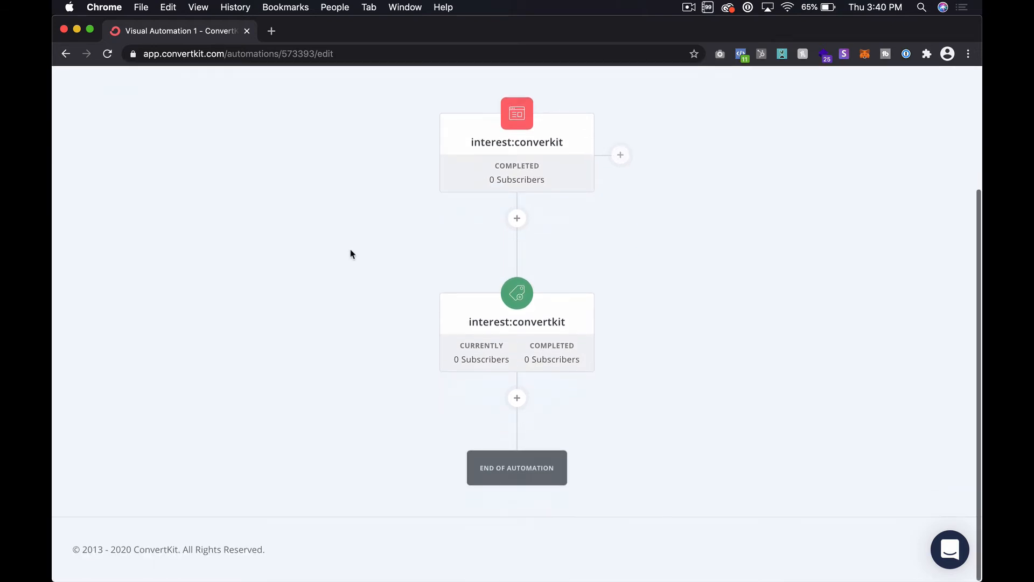
Rename the automation as Tag with ConvertKit Interest
scroll(351, 254, "up", 2)
mouse_move(488, 205)
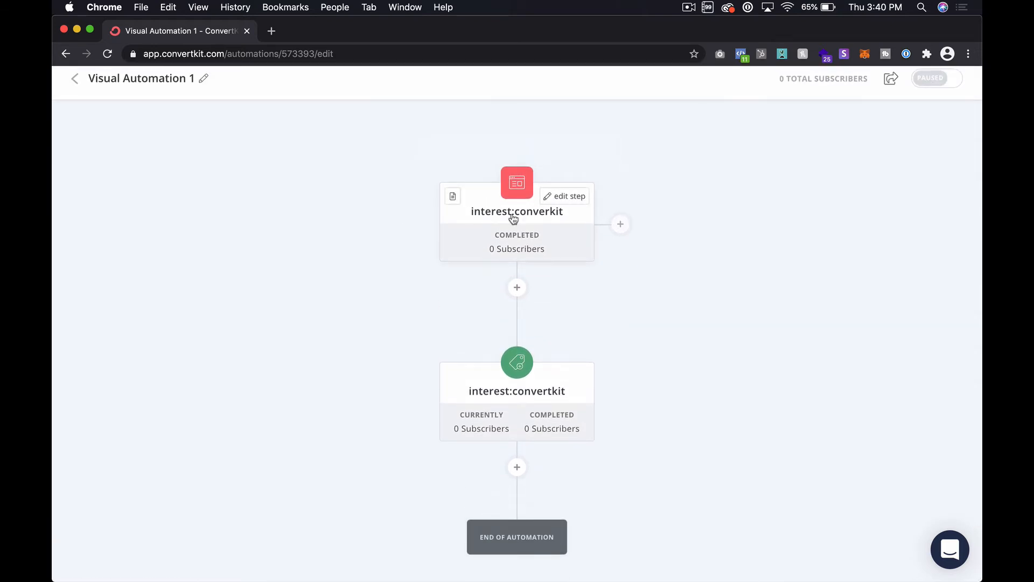
scroll(525, 428, "up", 2)
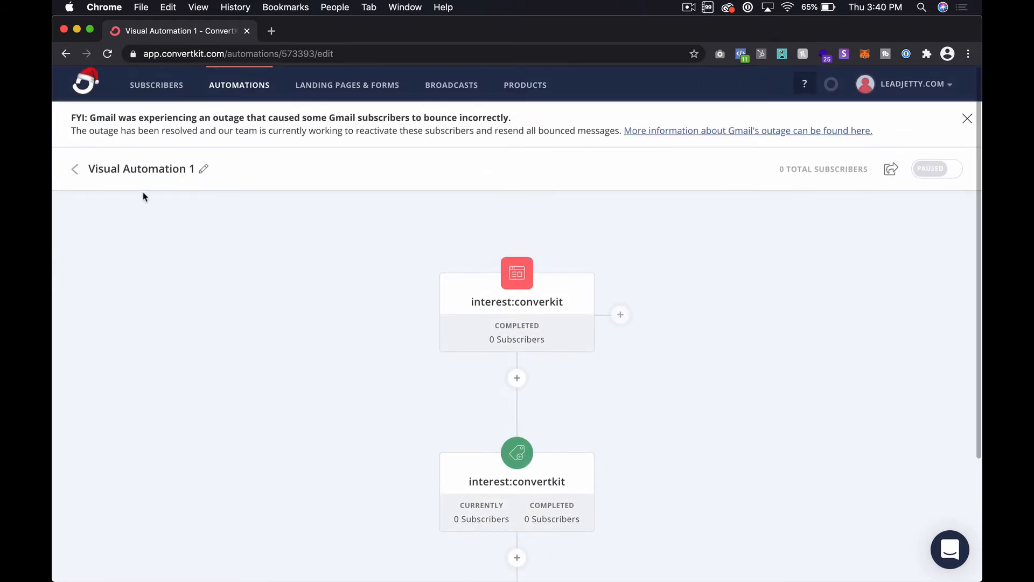
left_click(203, 169)
double_click(195, 169)
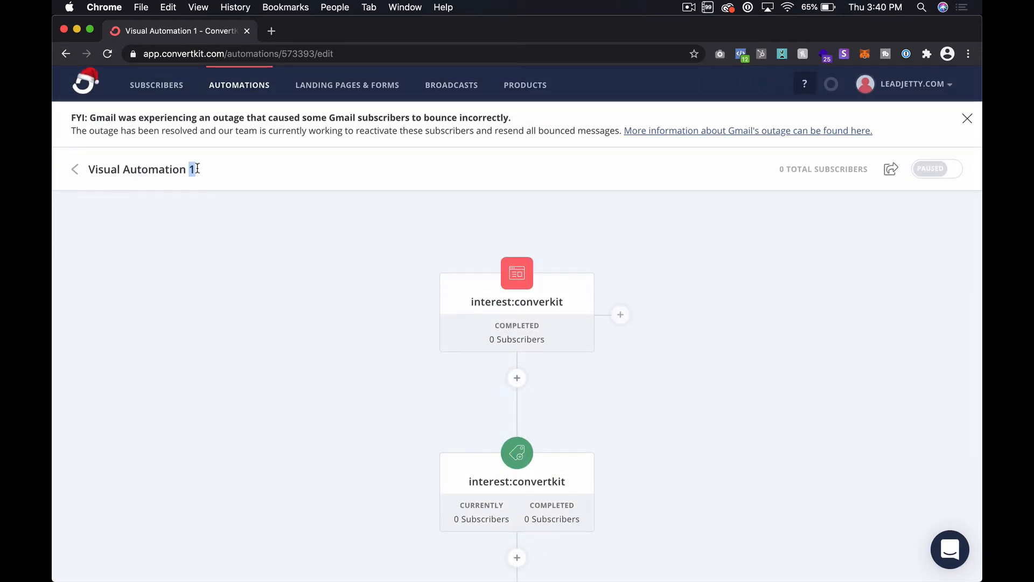
left_click(198, 168)
type("Tag wit")
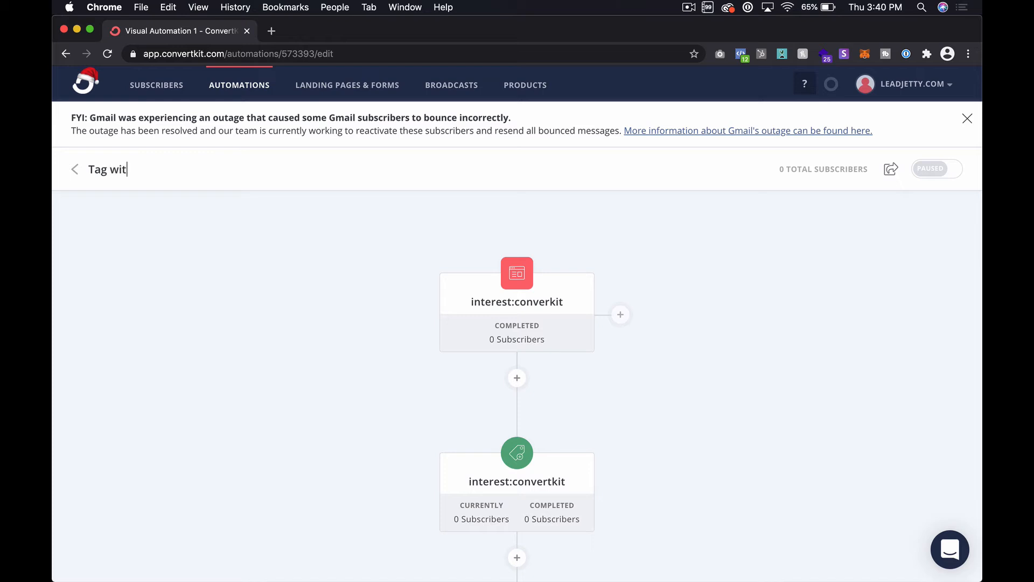
type("h Convk")
type("it Interest")
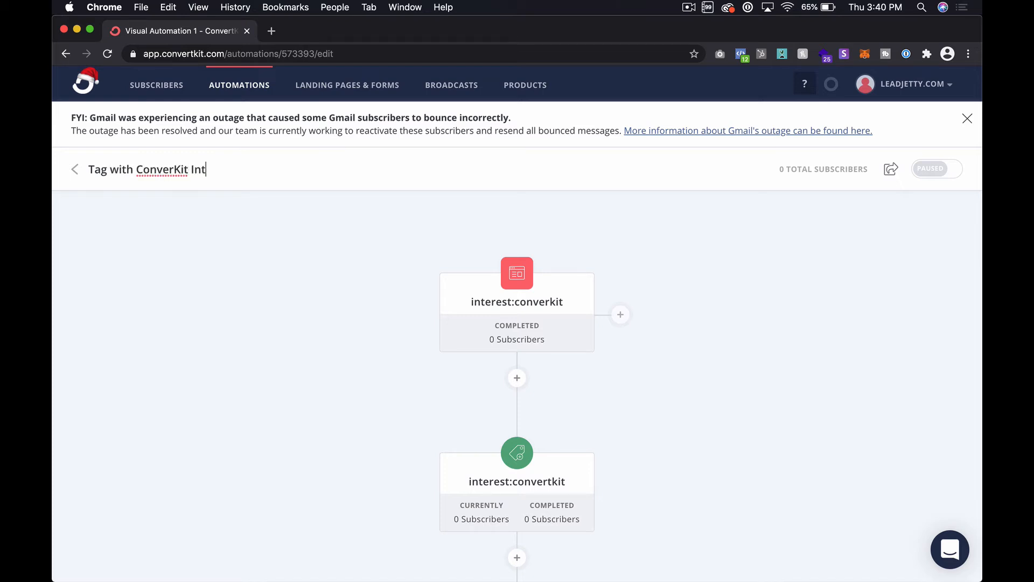
left_click(169, 173)
type("t")
Turn on the Tag with ConvertKit Interest automation and dismiss the Gmail outage notice
scroll(634, 291, "down", 3)
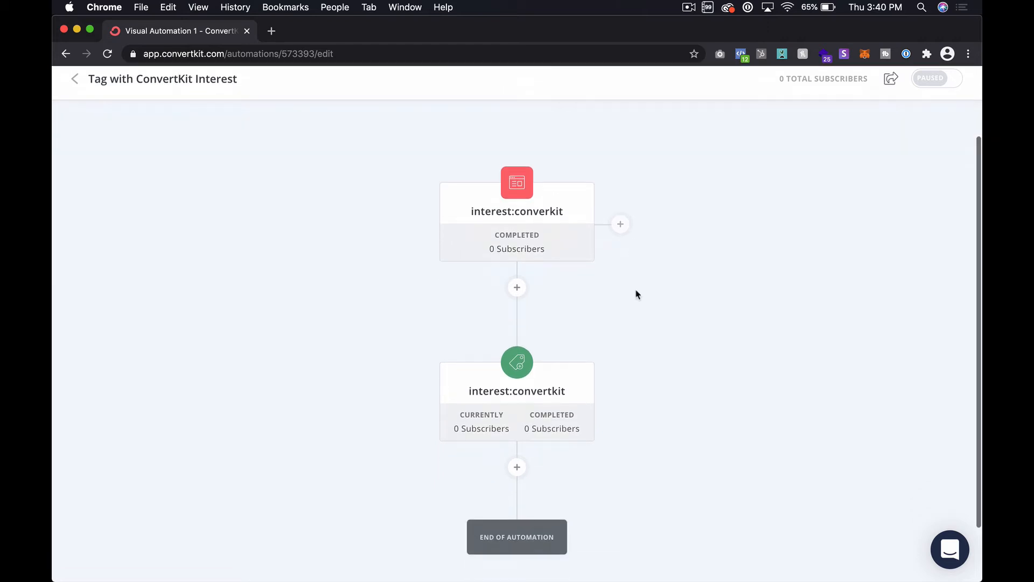
scroll(668, 351, "up", 1)
scroll(668, 351, "down", 3)
scroll(668, 351, "up", 5)
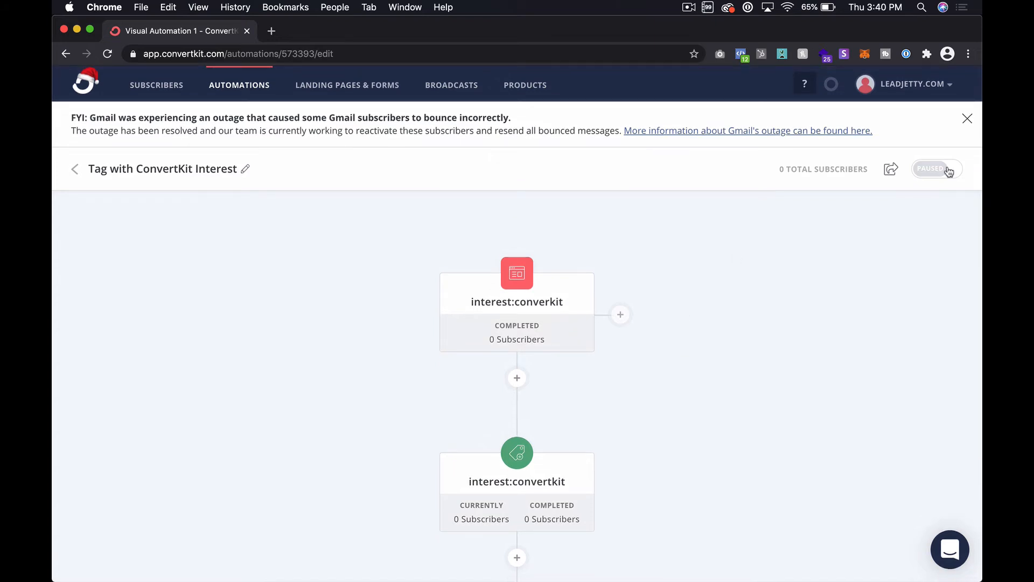
left_click(949, 170)
left_click(359, 239)
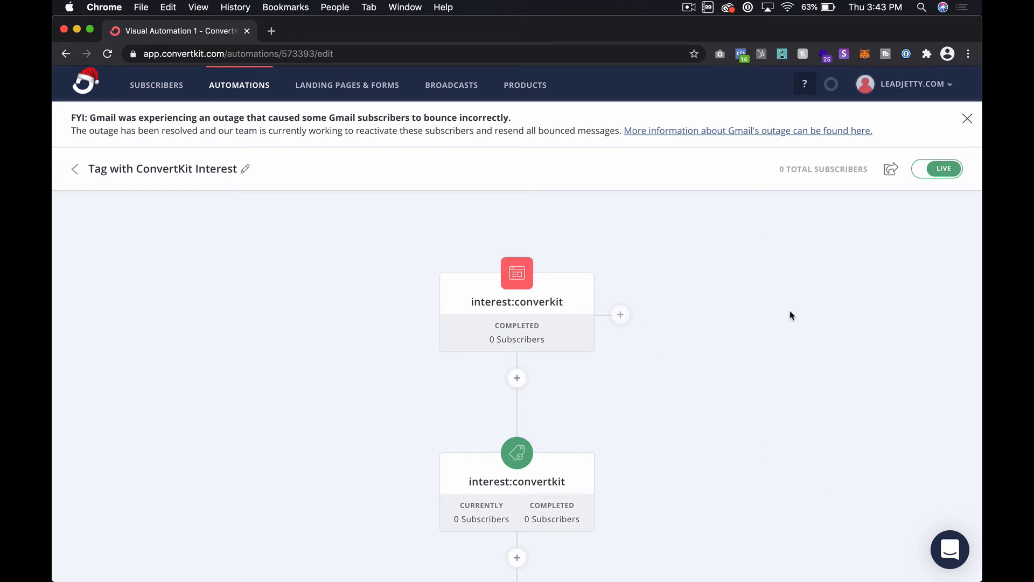
left_click(967, 119)
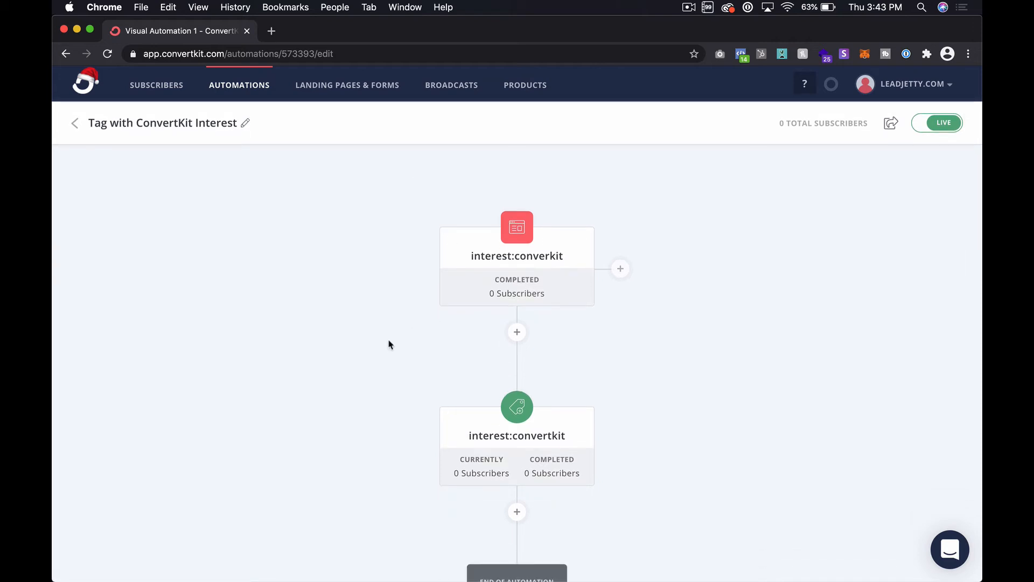
Create another visual automation whose entry event is a subscriber being tagged with interest:convertkit
left_click(76, 126)
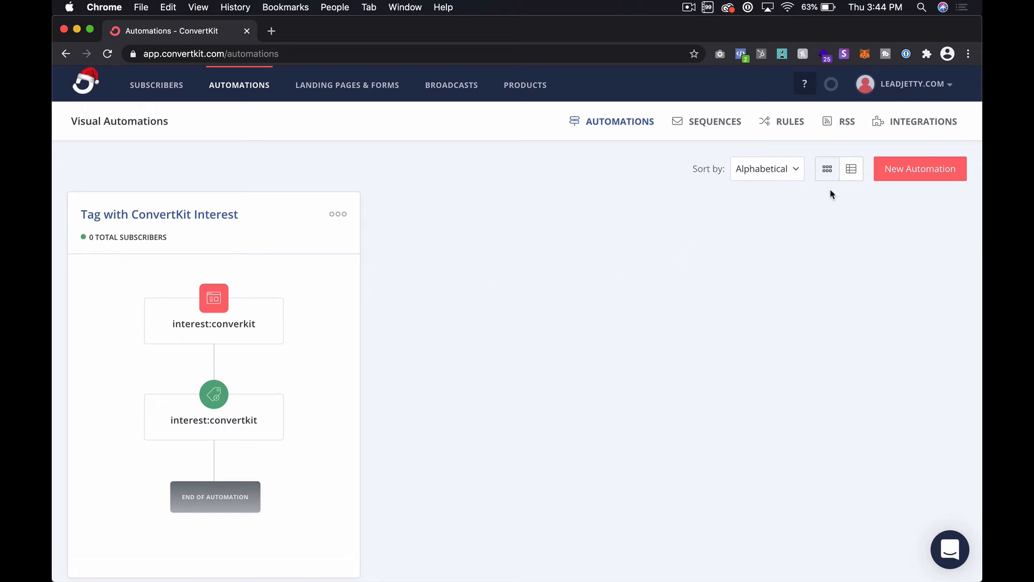
left_click(896, 169)
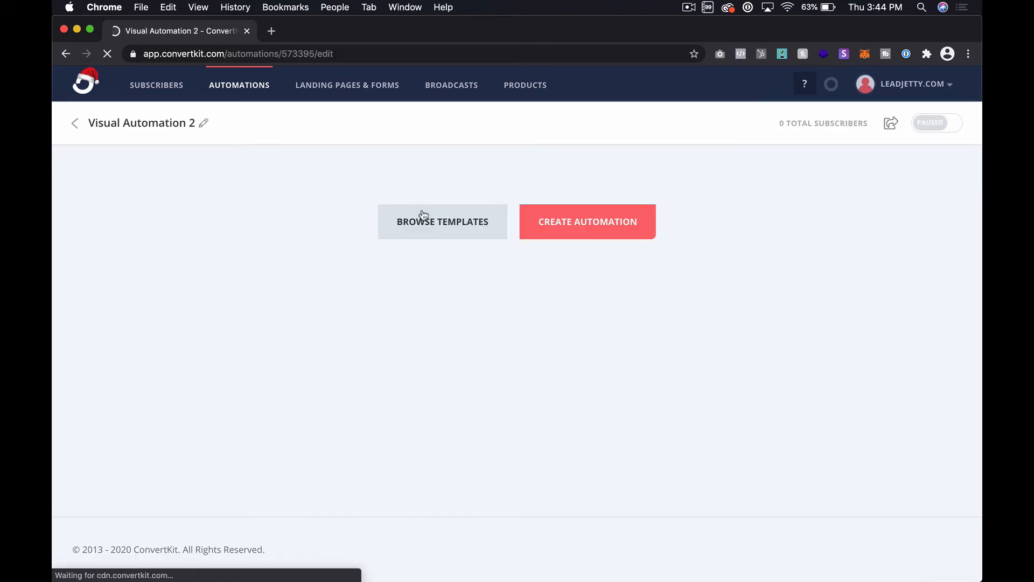
left_click(601, 229)
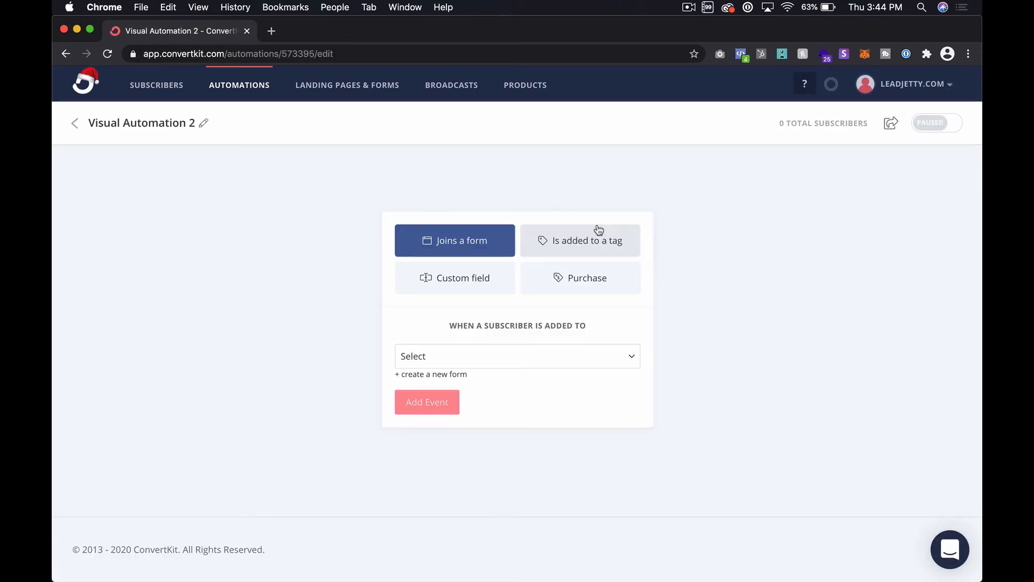
left_click(559, 241)
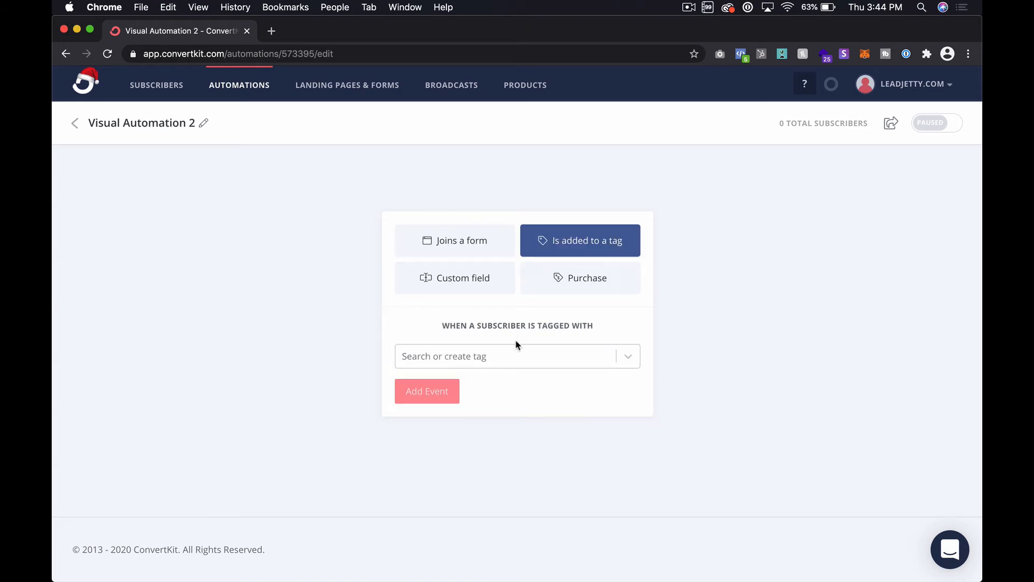
left_click(507, 355)
left_click(503, 528)
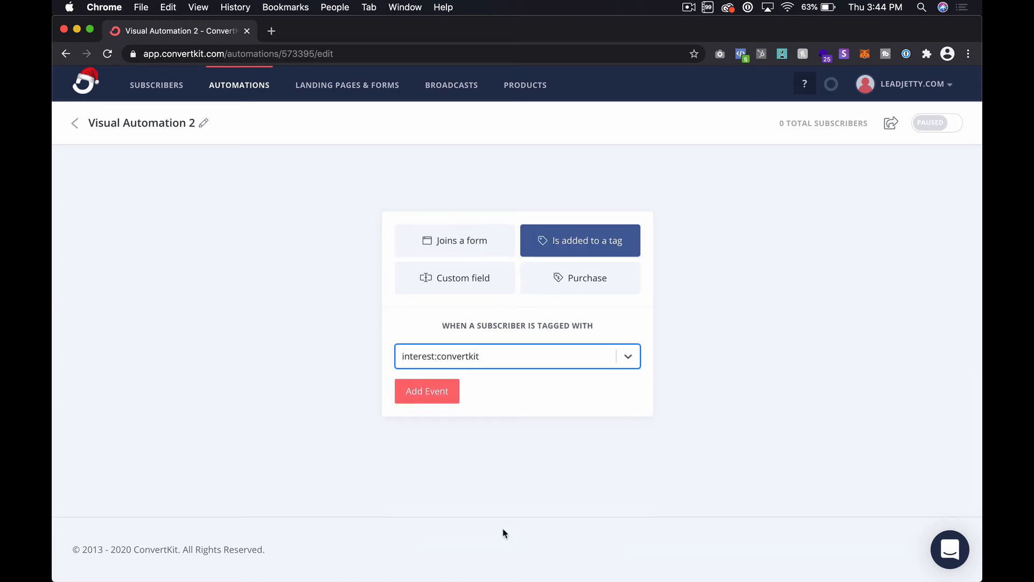
left_click(427, 391)
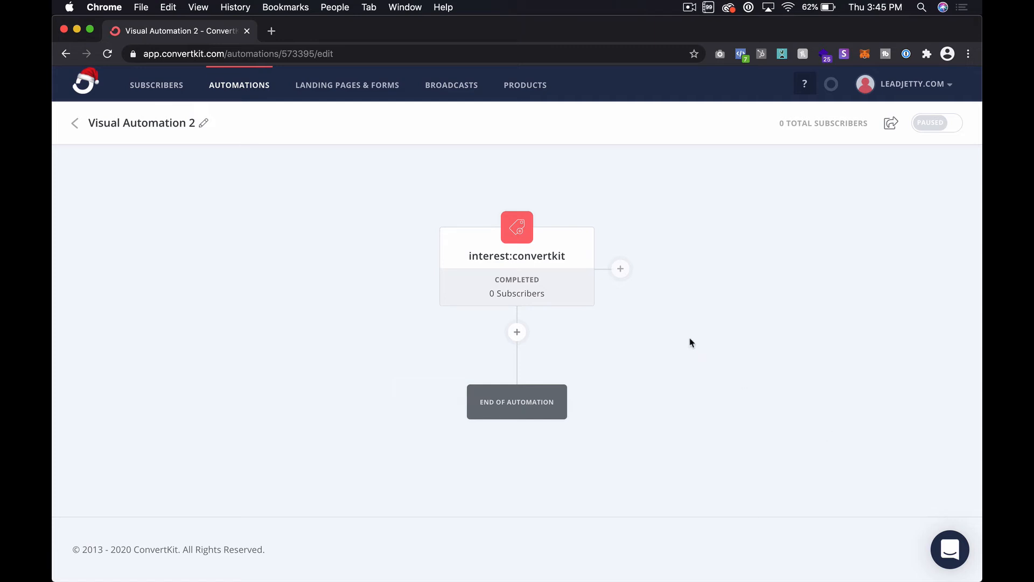
Add an email sequence action below the tag event, creating a new sequence named ConvertKit Interest Sequence
left_click(517, 332)
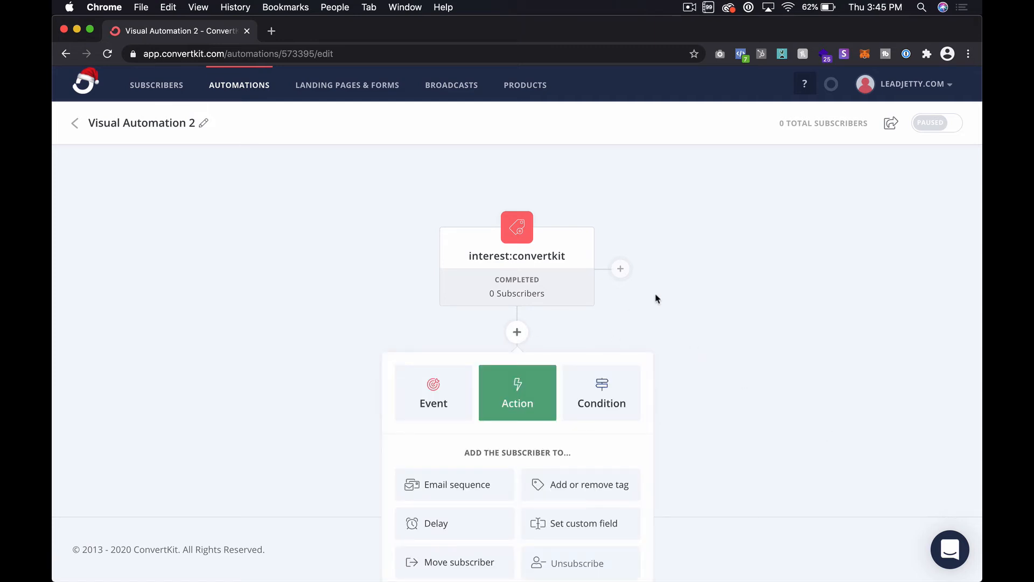
scroll(657, 299, "down", 1)
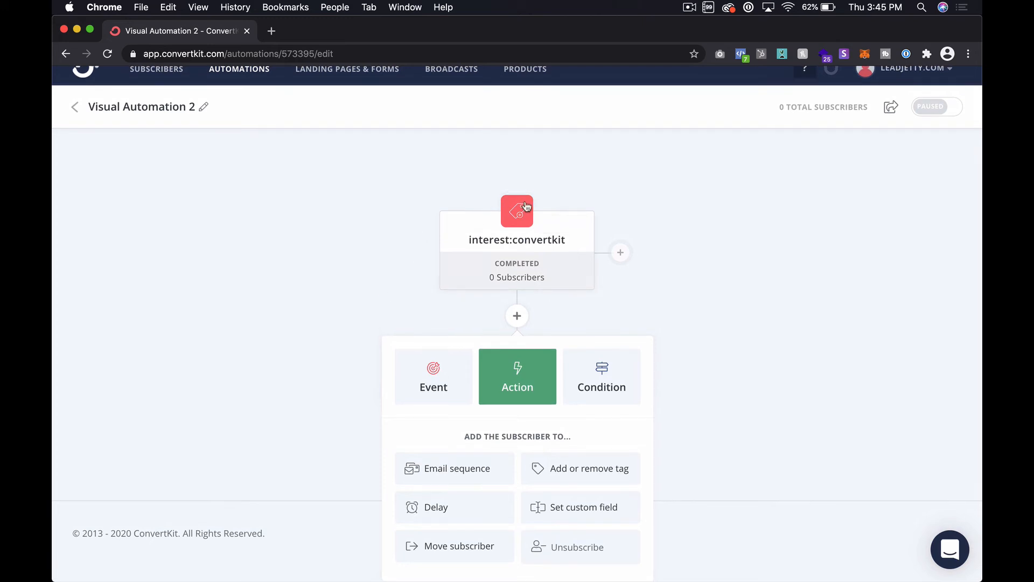
left_click(441, 478)
left_click(520, 484)
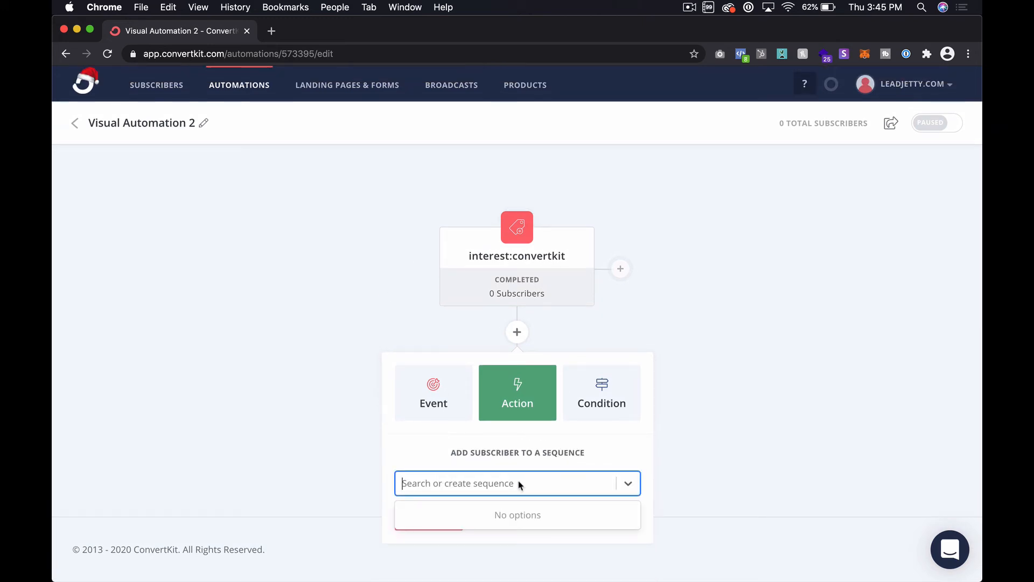
left_click(525, 484)
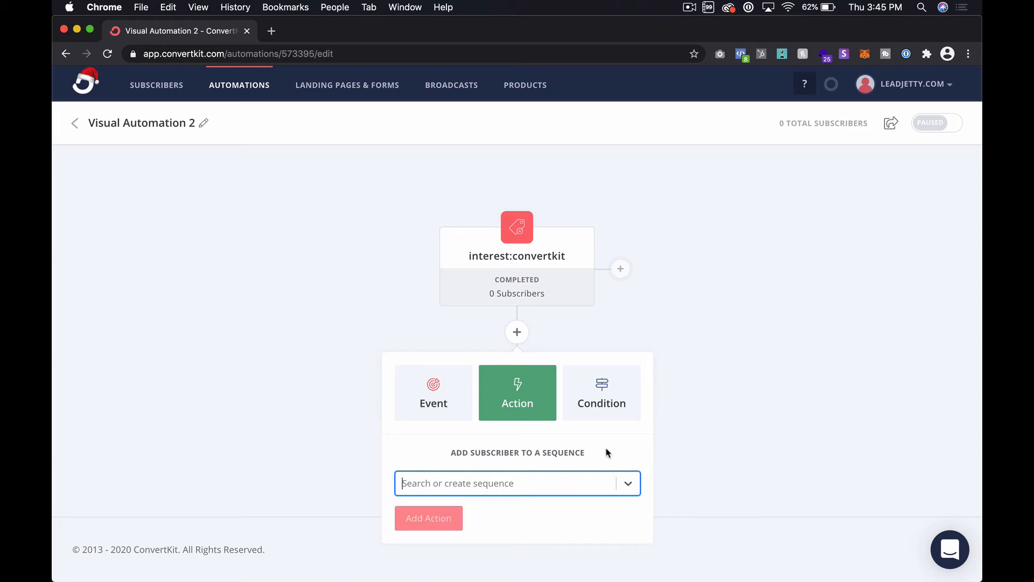
left_click(580, 486)
left_click(529, 482)
type("Convert")
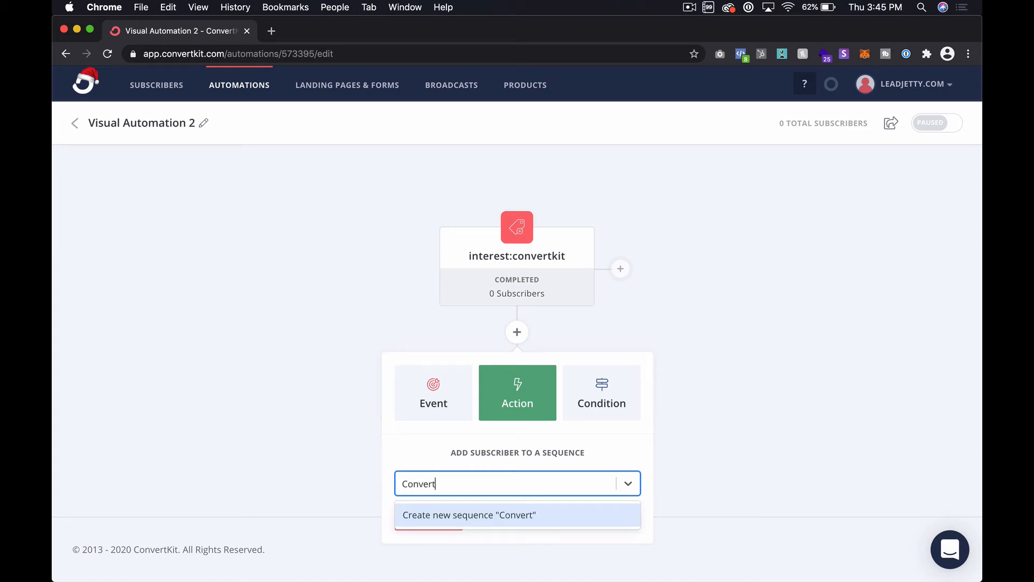
type("Kit ")
type("Interes")
type("t Sequence")
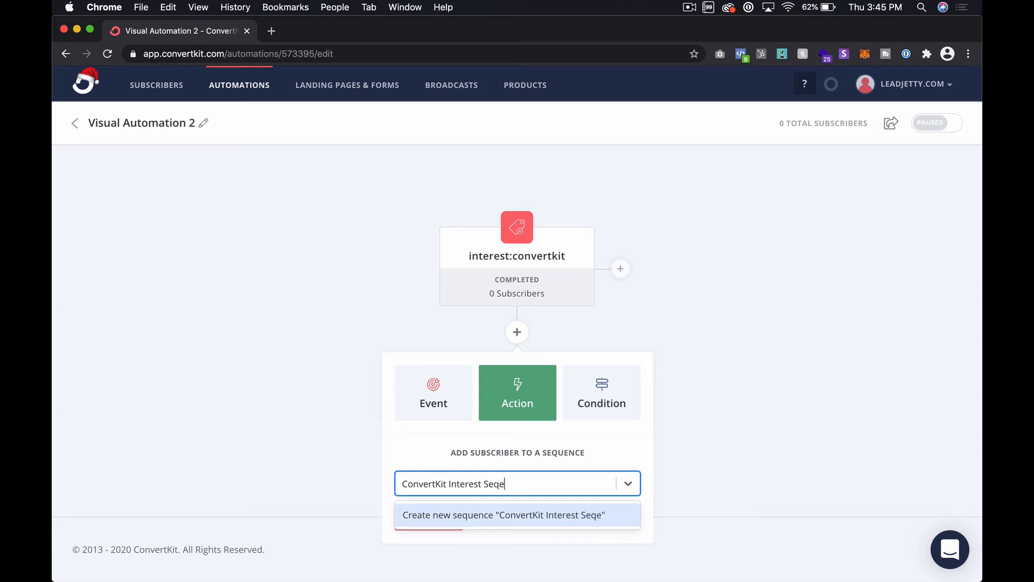
left_click(531, 515)
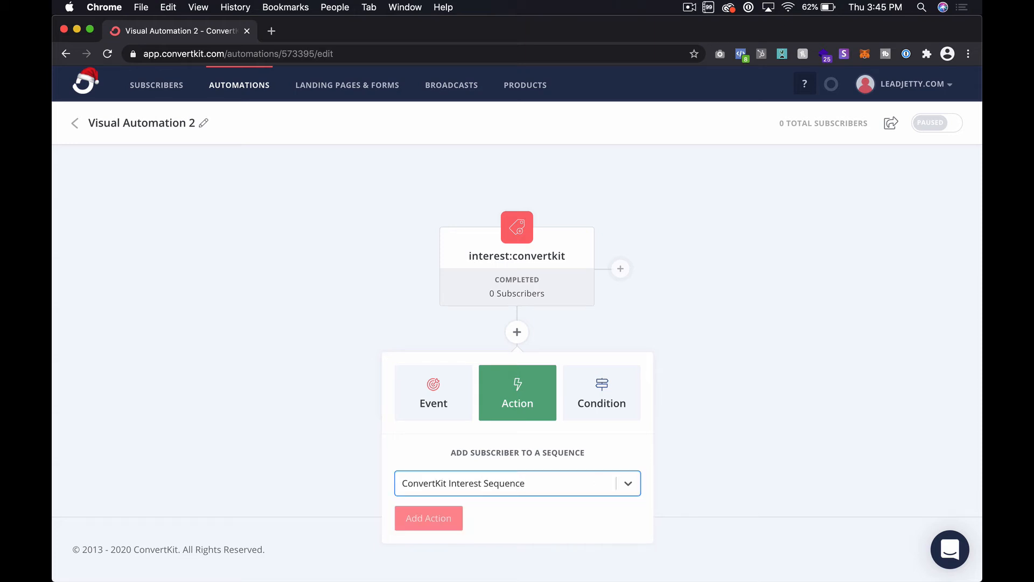
left_click(426, 521)
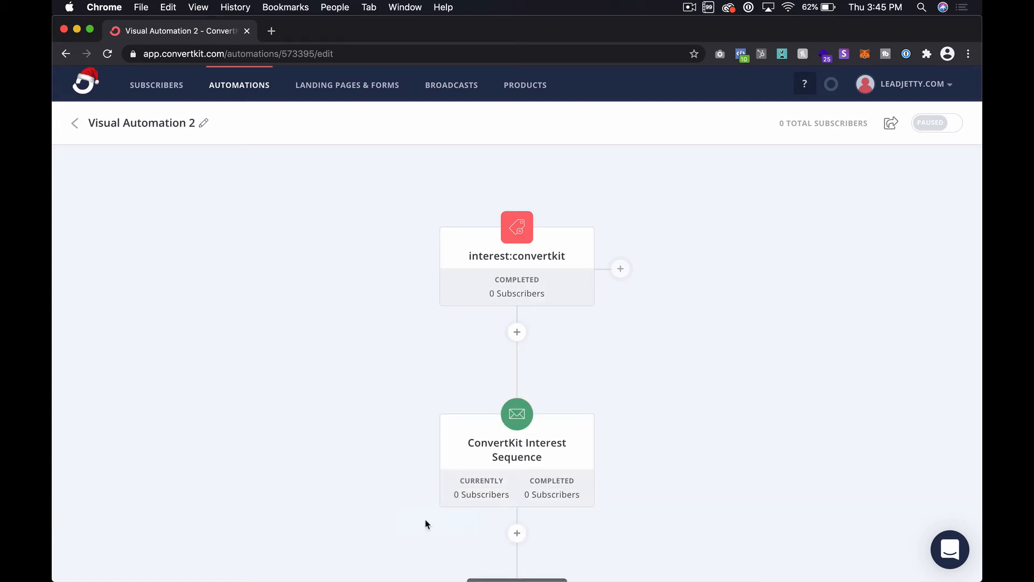
Rename the new automation as Start ConvertKit Sequence
scroll(426, 524, "down", 3)
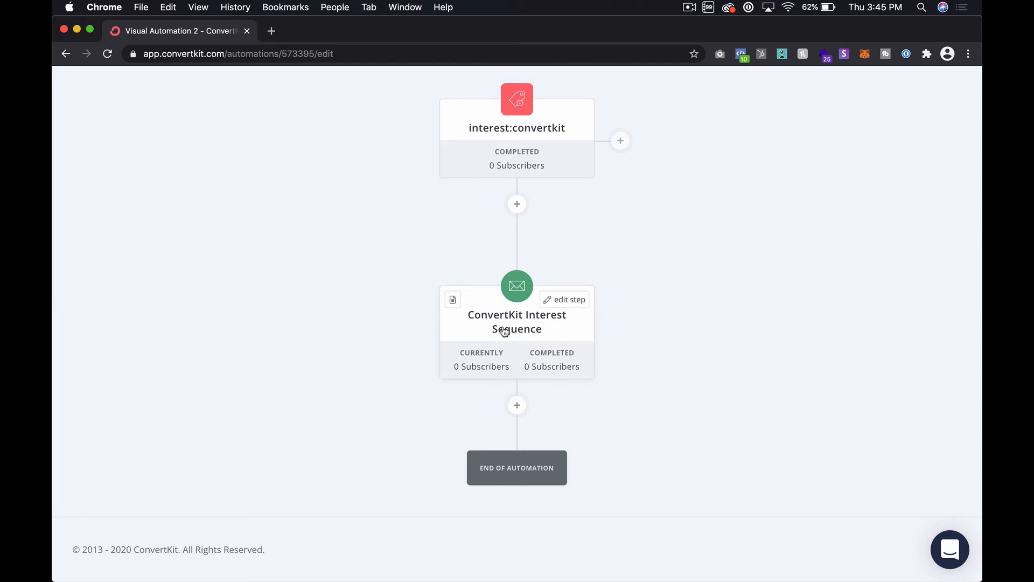
scroll(533, 349, "up", 5)
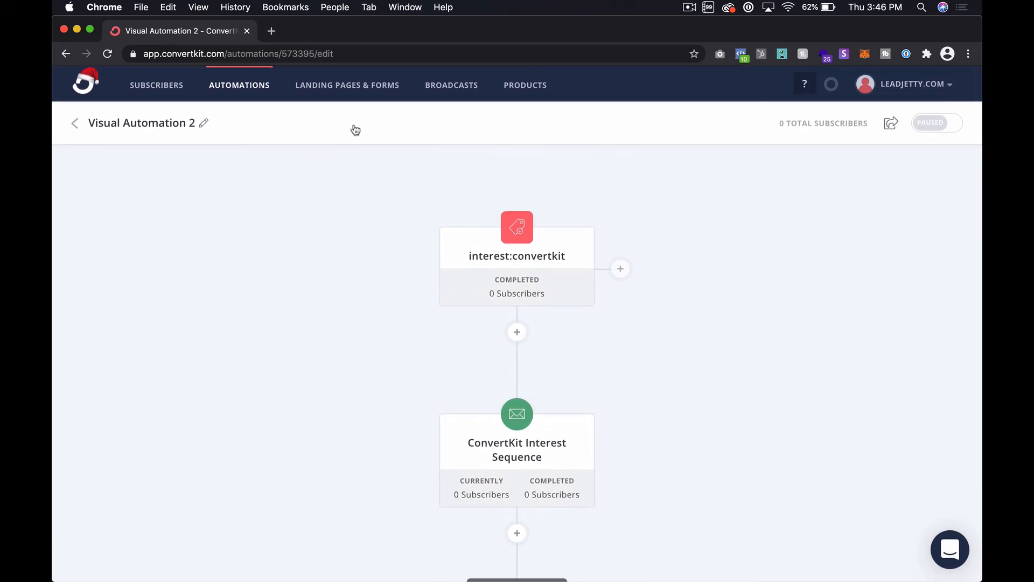
left_click(203, 121)
triple_click(194, 126)
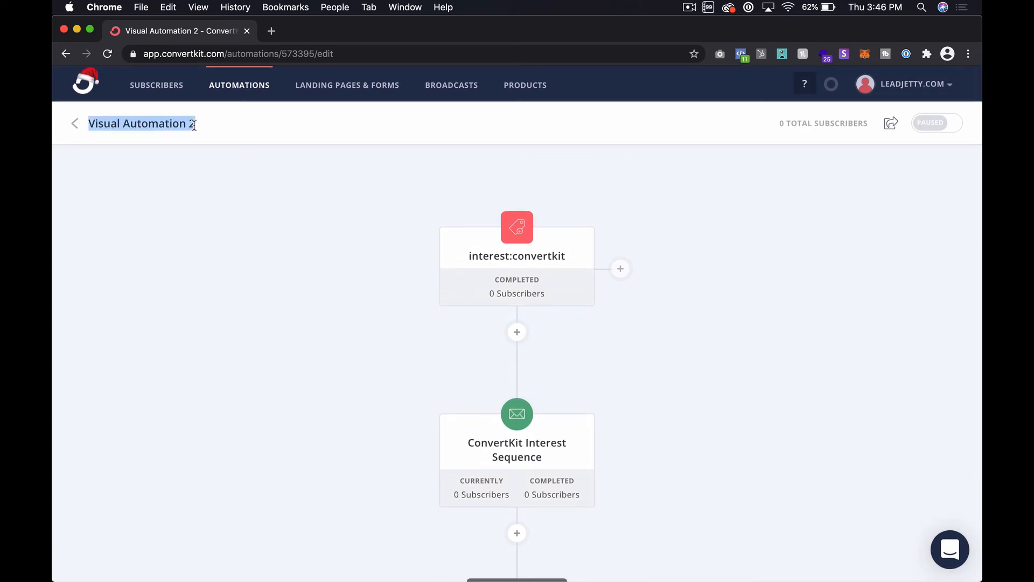
type("Start")
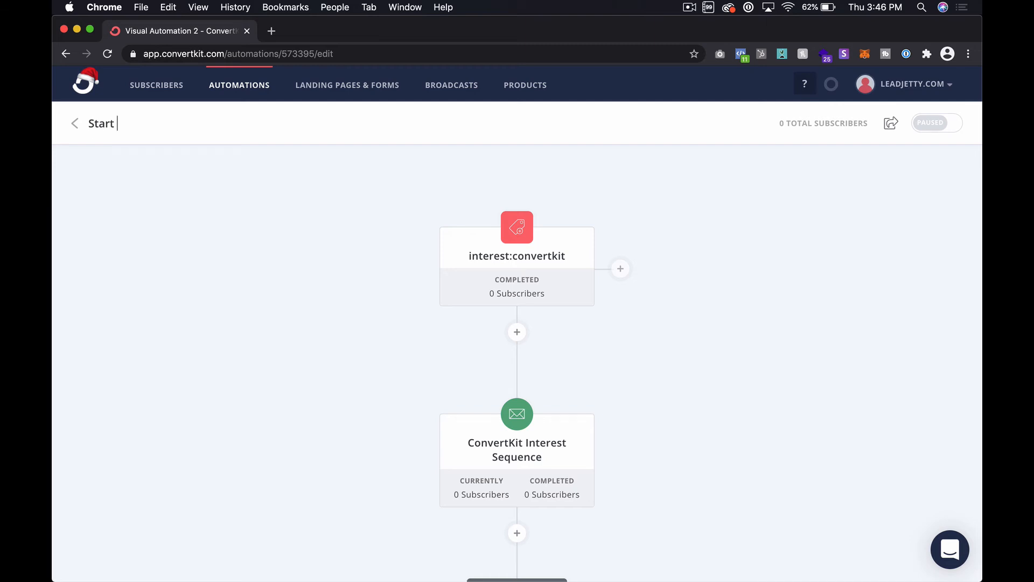
type(" ConvertKit Sequ")
type("ence")
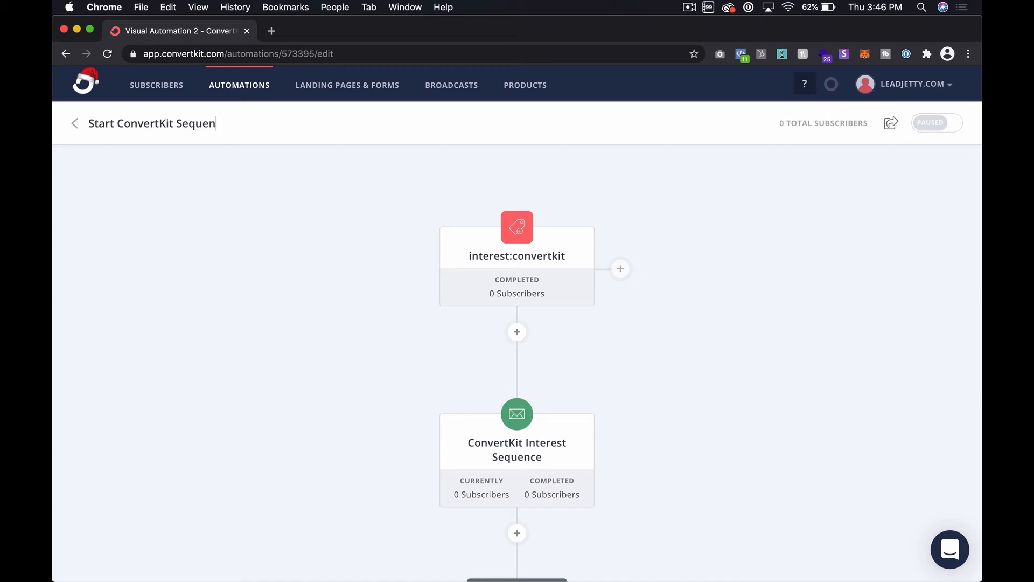
left_click(151, 189)
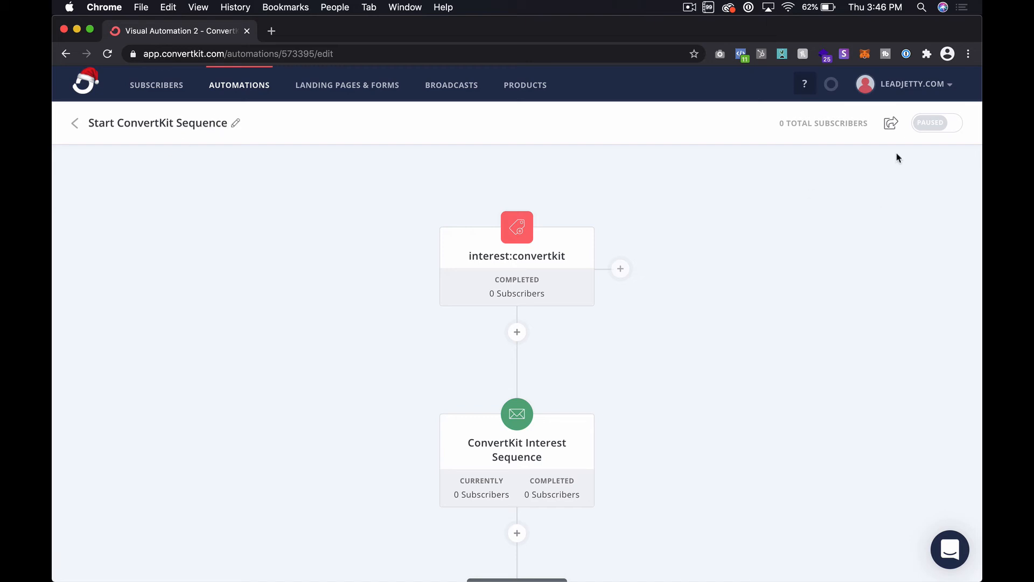
Turn on the Start ConvertKit Sequence automation and return to the list of visual automations
left_click(933, 124)
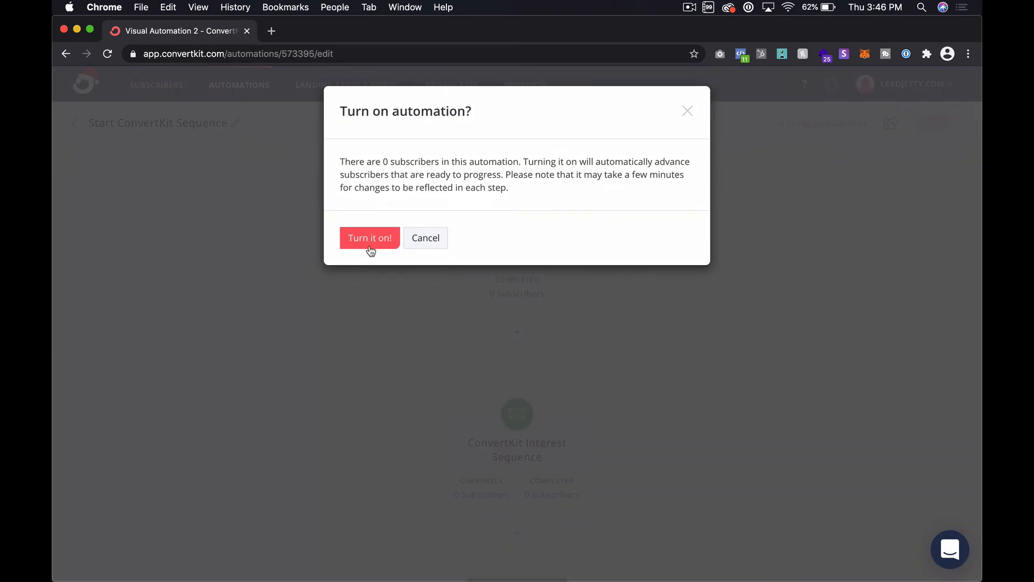
left_click(369, 248)
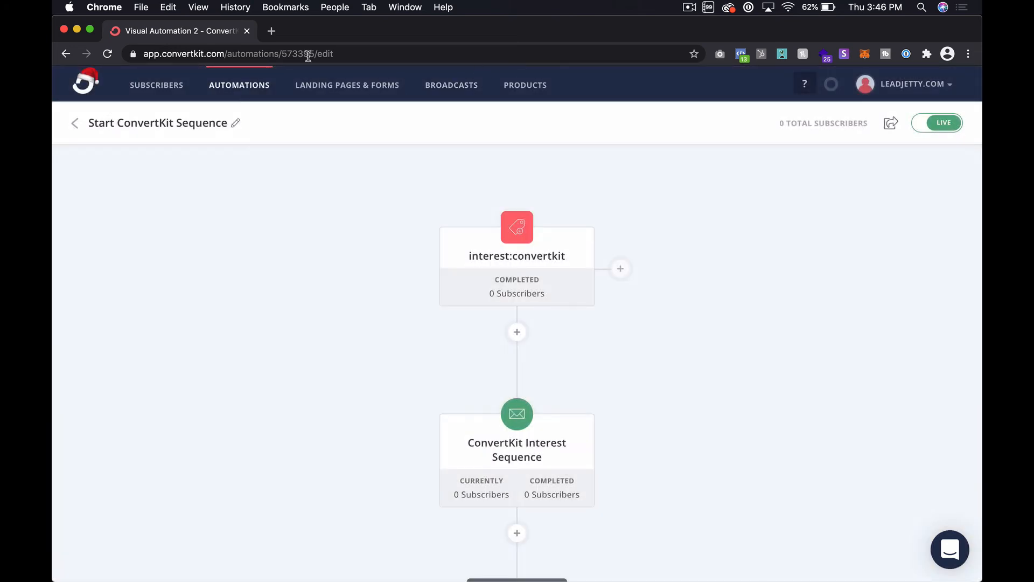
left_click(81, 126)
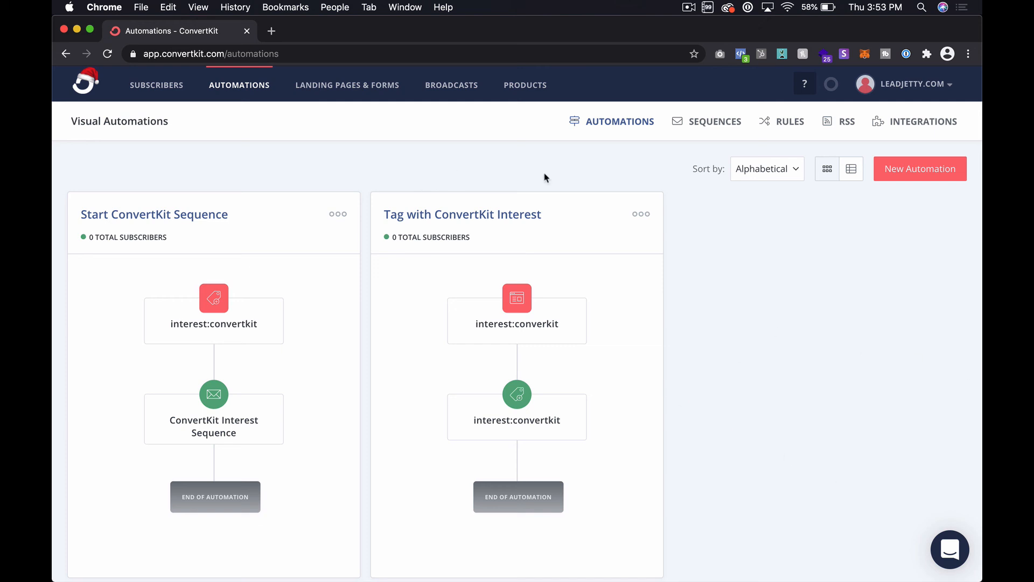
Open the ConvertKit Interest Sequence for editing and add a new email to it
left_click(700, 121)
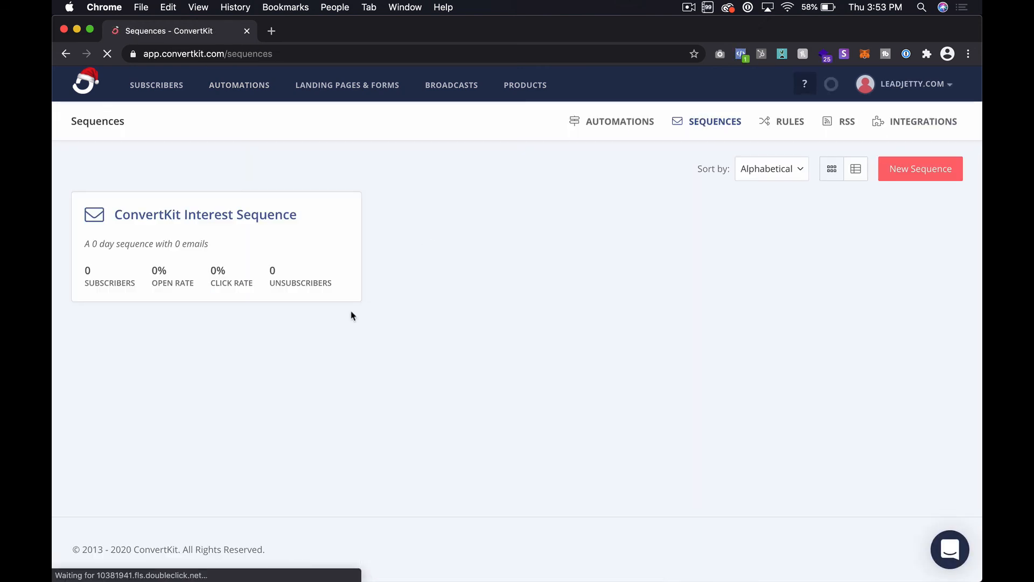
left_click(223, 215)
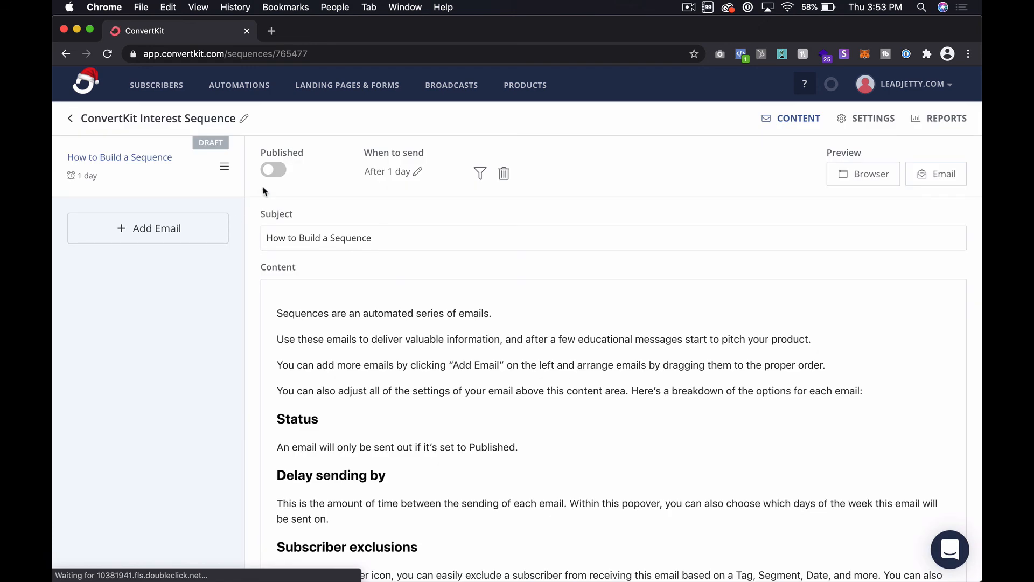
left_click(170, 231)
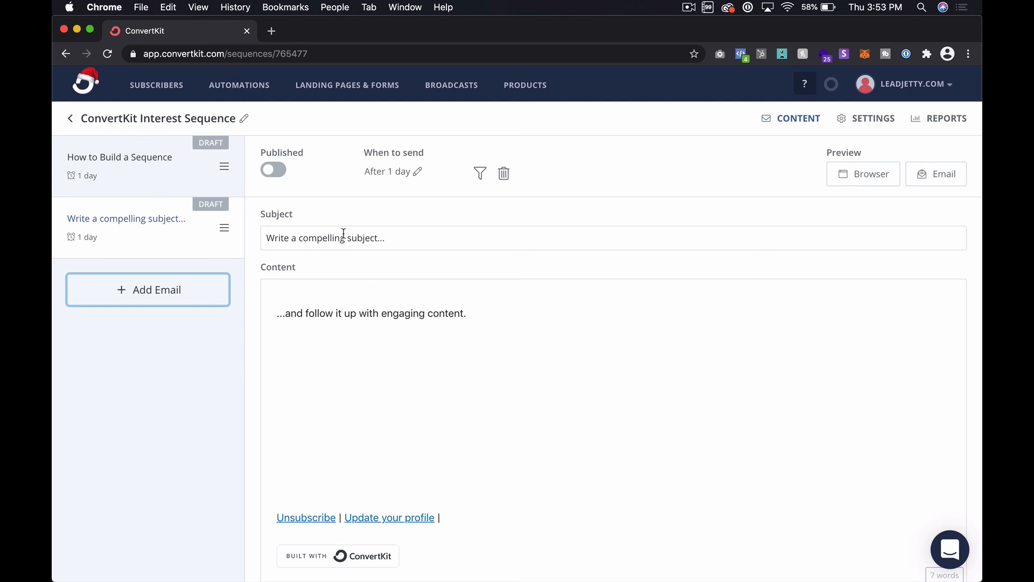
Leave the sequence editor and review the event and action flows of both visual automations in the overview
left_click(72, 119)
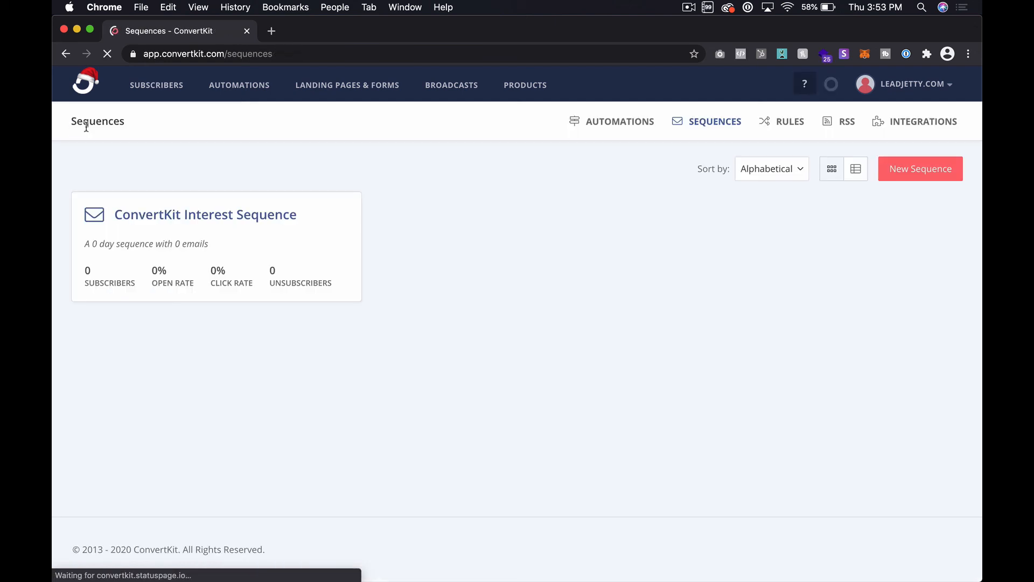
left_click(621, 129)
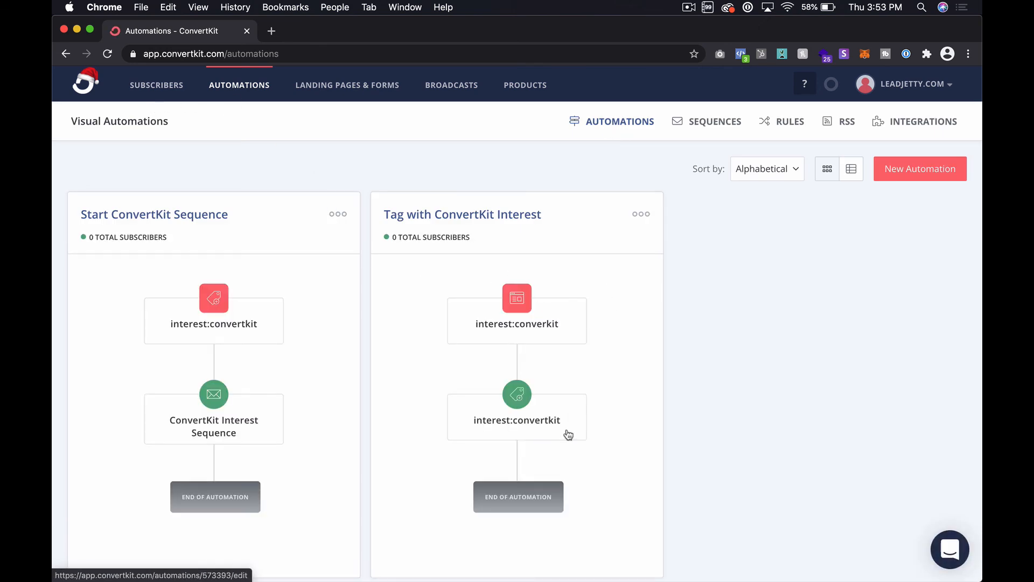
scroll(575, 324, "down", 3)
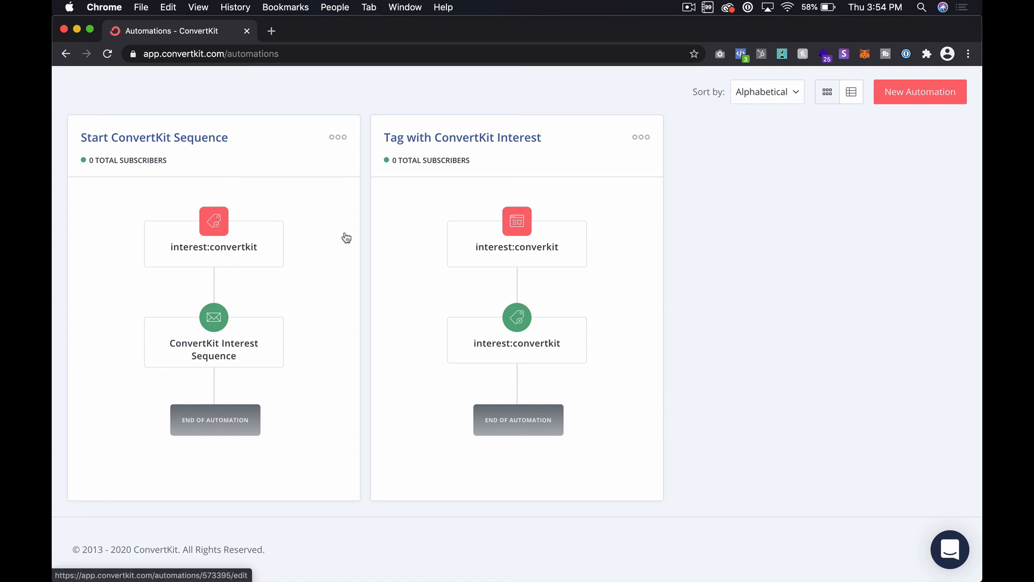
scroll(328, 299, "up", 2)
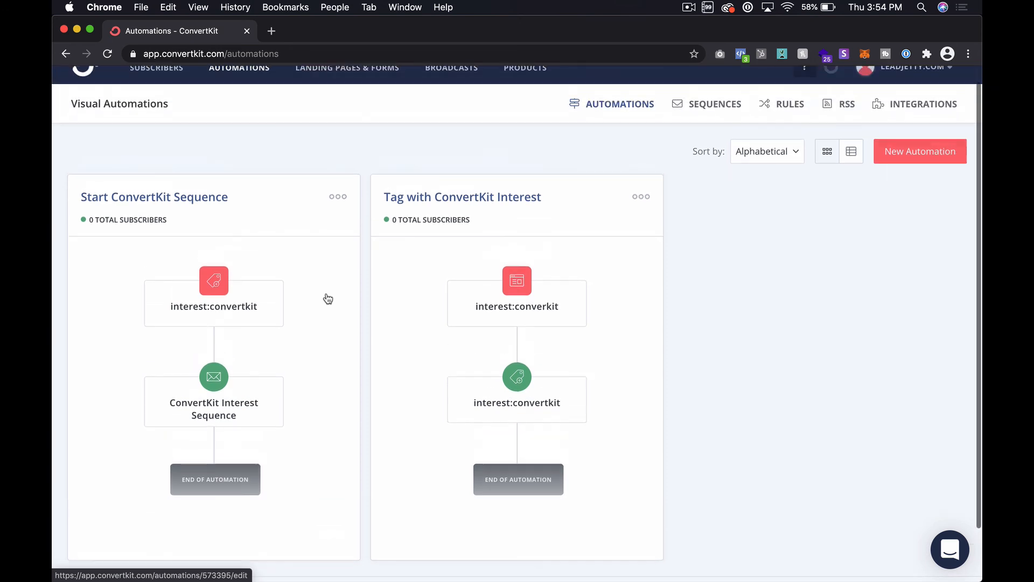
scroll(328, 299, "up", 1)
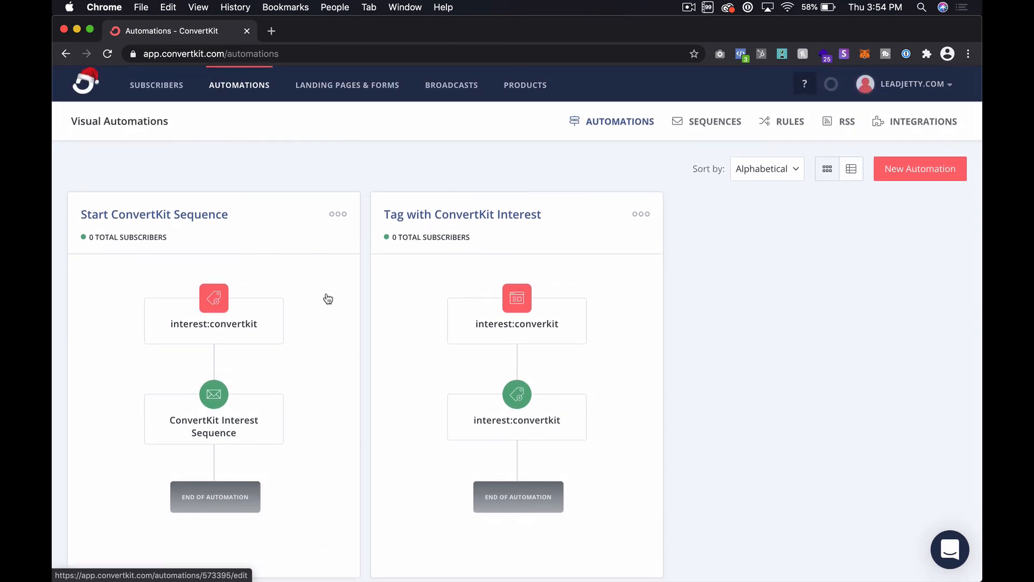